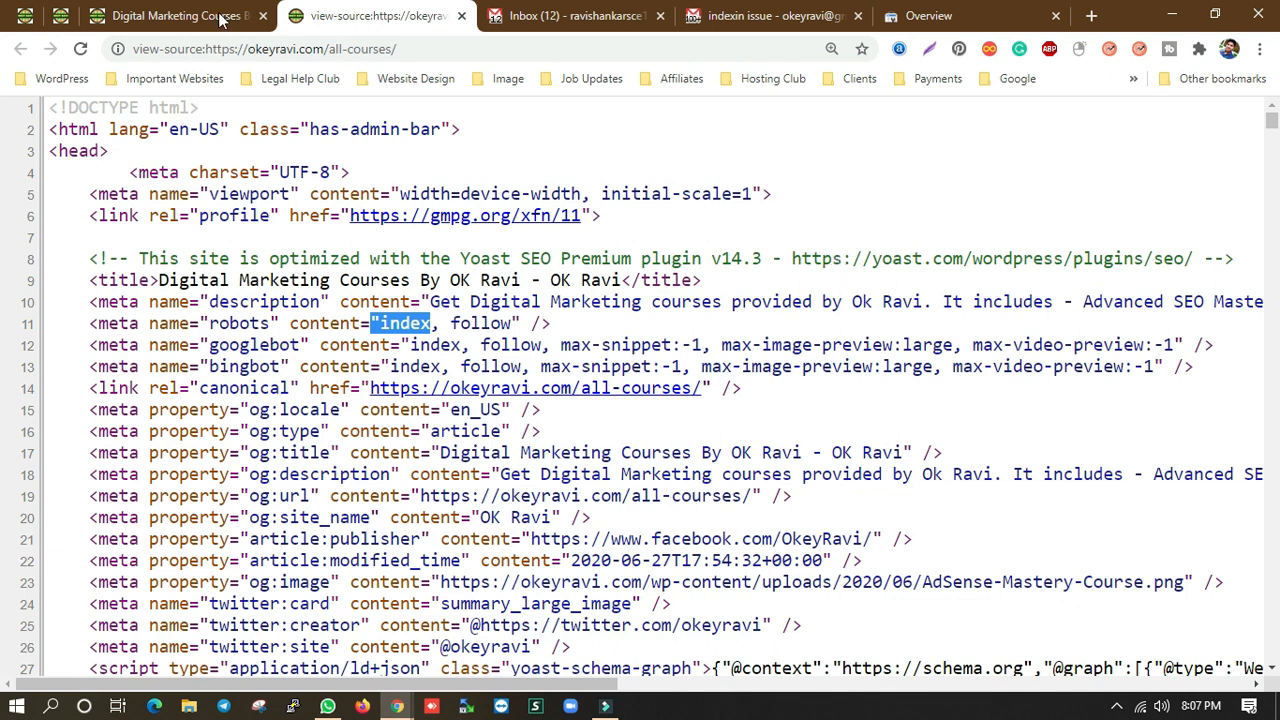
Open the Search Console coverage report for gyannews.in in the incognito window and review its error details
drag(1077, 32, 1009, 100)
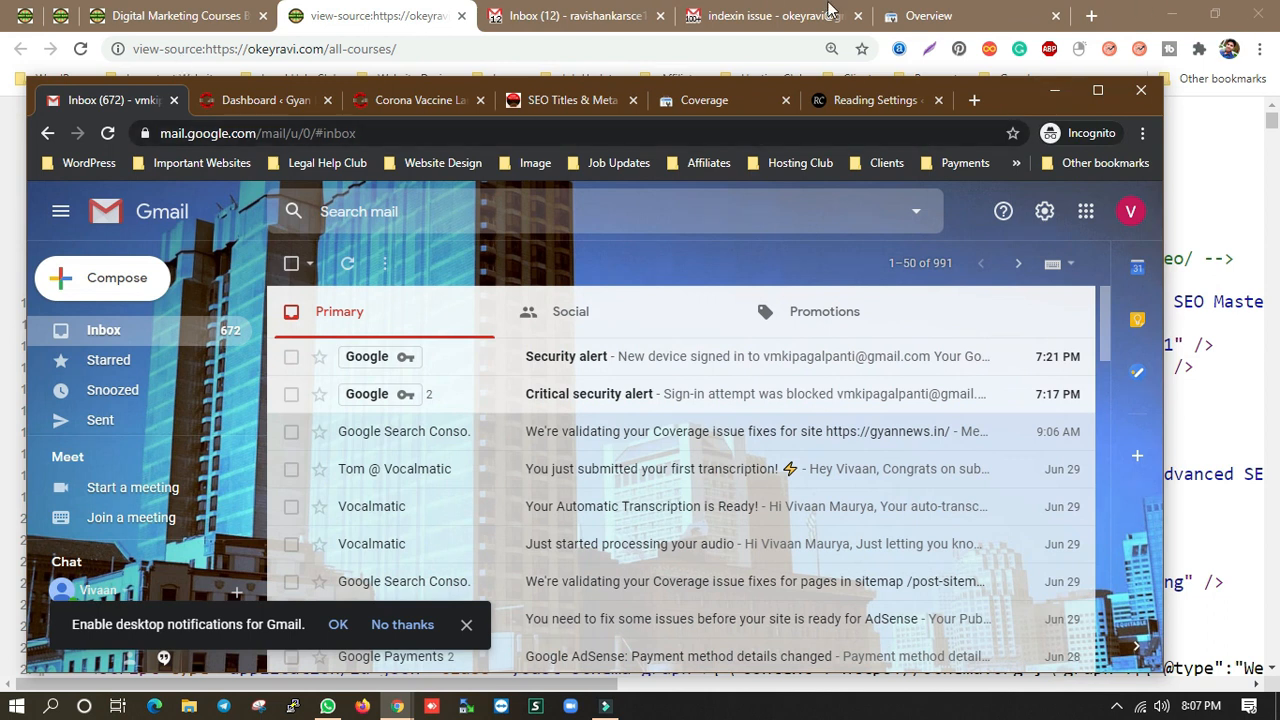
click(722, 104)
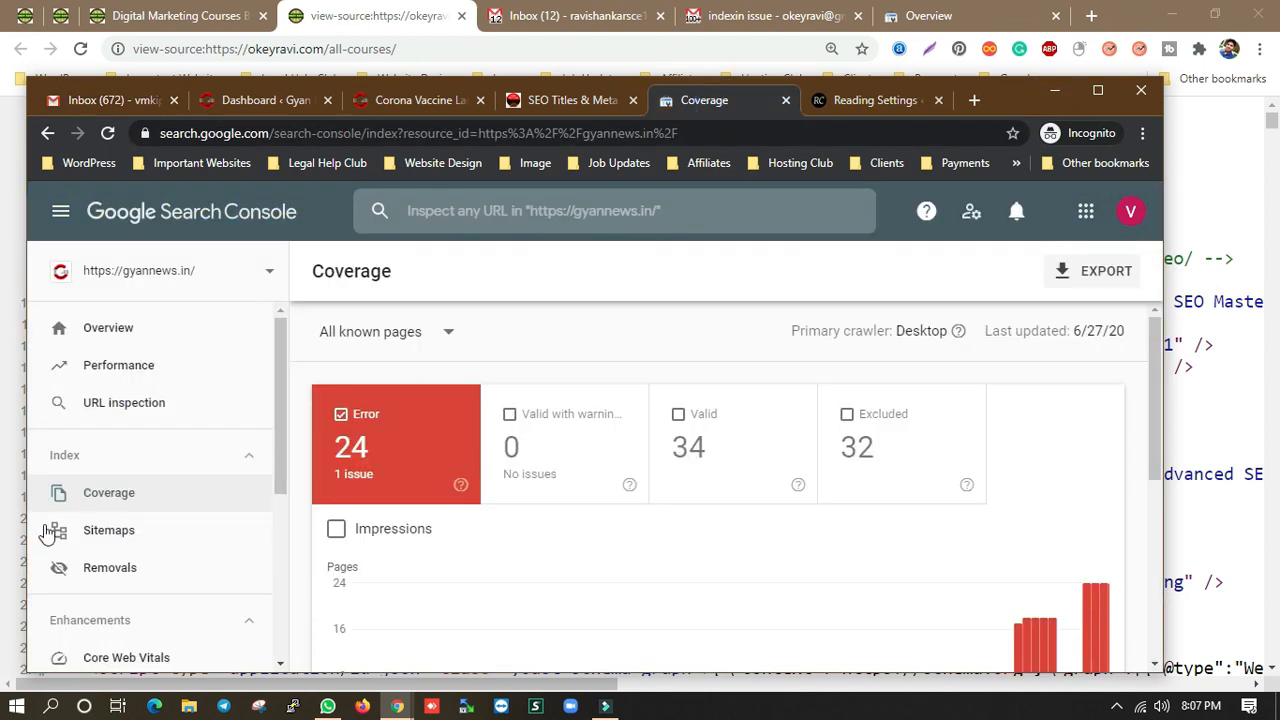
scroll(548, 493, down, 1)
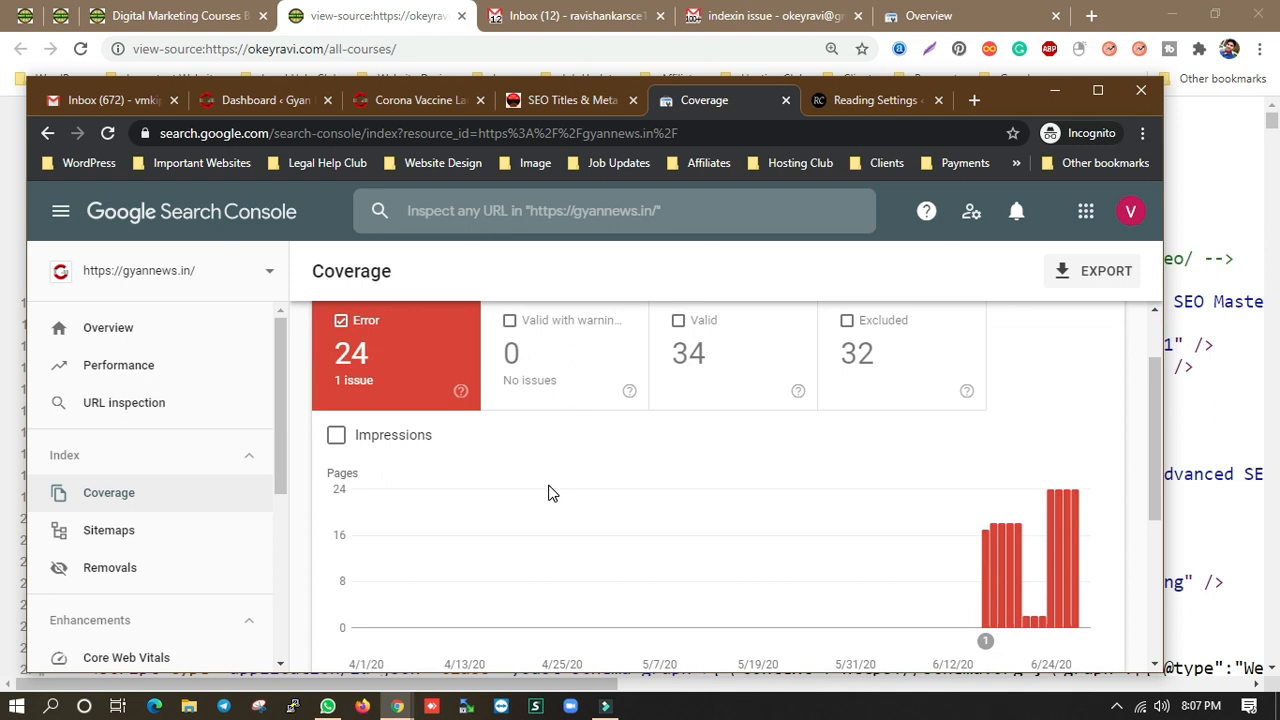
scroll(500, 470, down, 1)
scroll(366, 420, up, 2)
scroll(384, 468, down, 4)
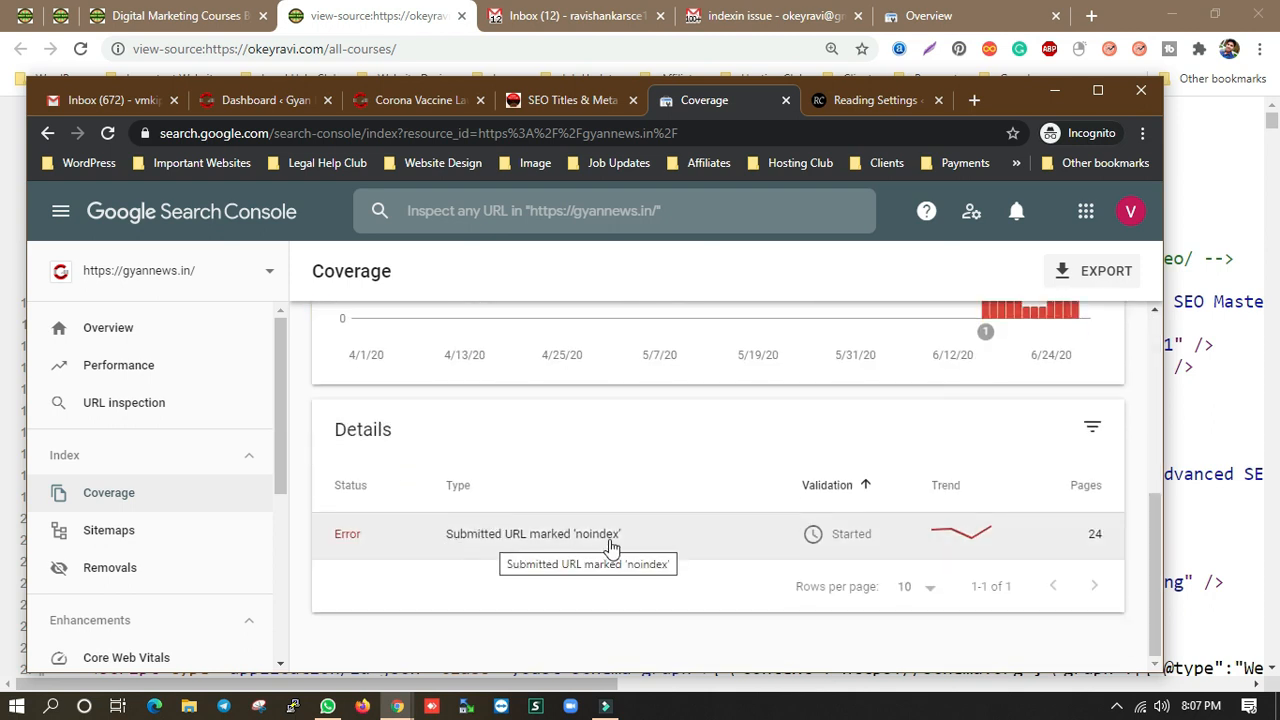
Open the "Submitted URL marked 'noindex'" issue and review the list of affected example URLs
click(714, 553)
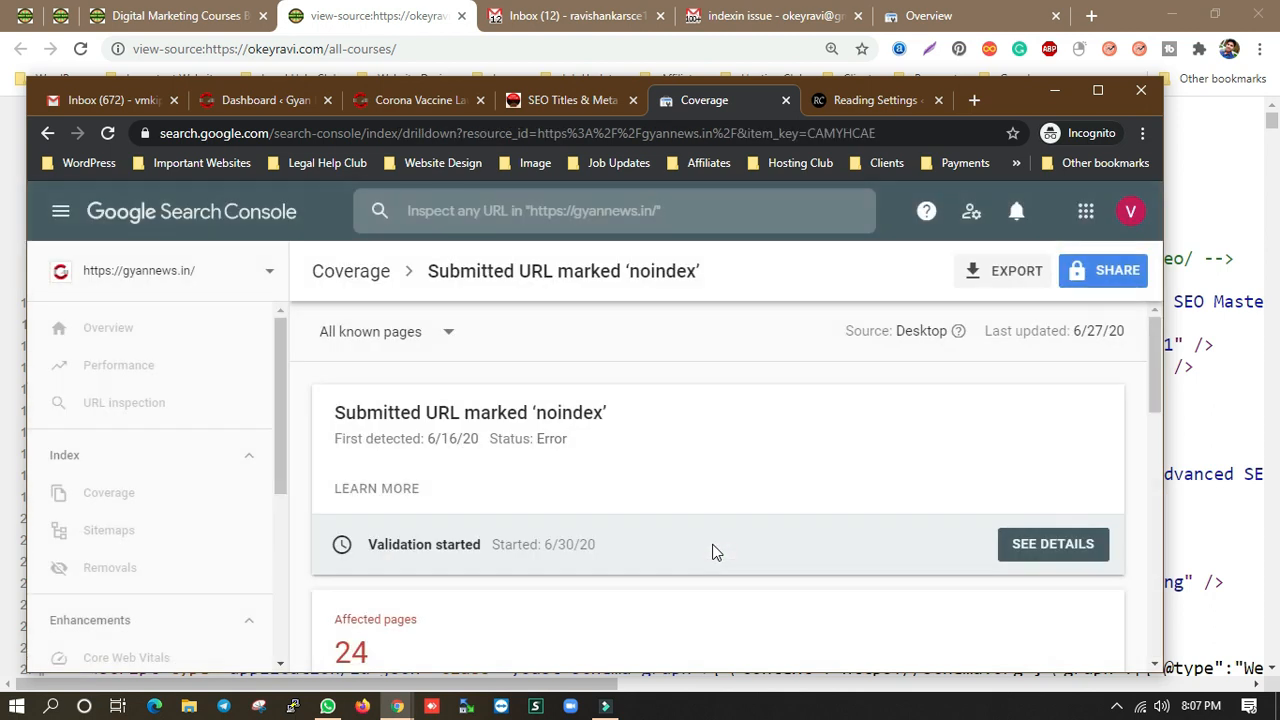
scroll(628, 497, down, 3)
scroll(628, 497, down, 6)
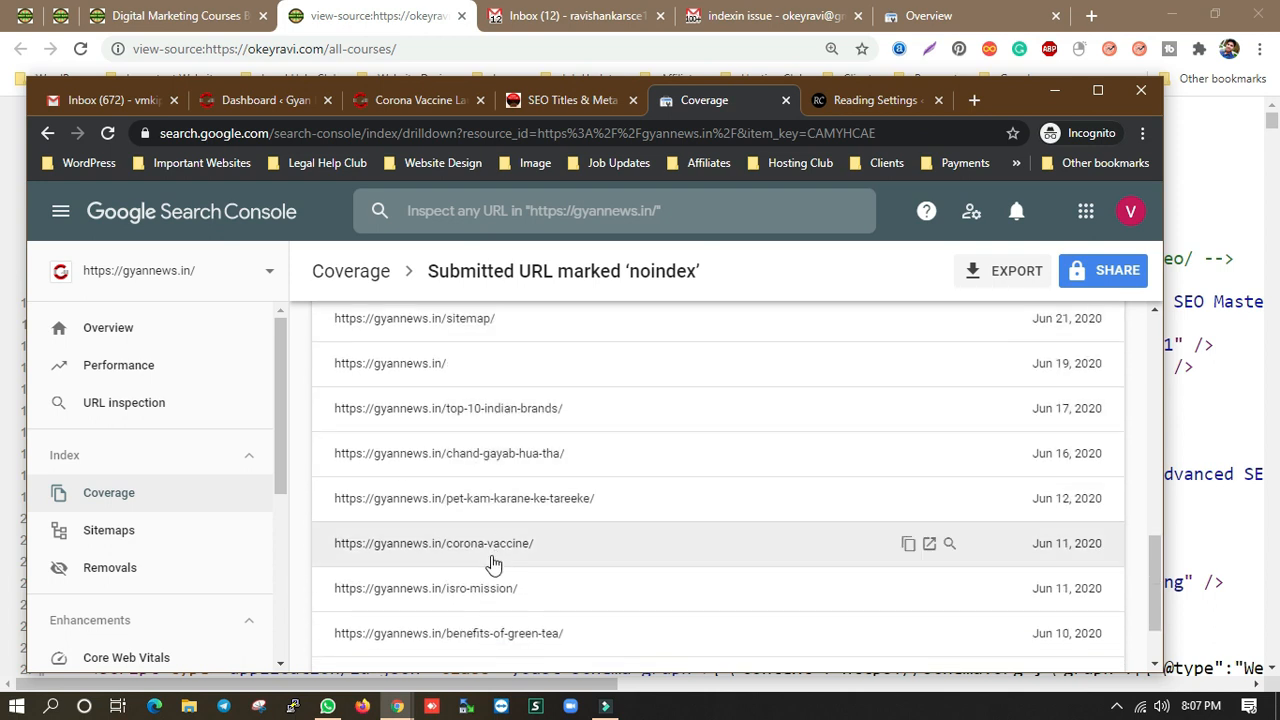
scroll(508, 530, up, 2)
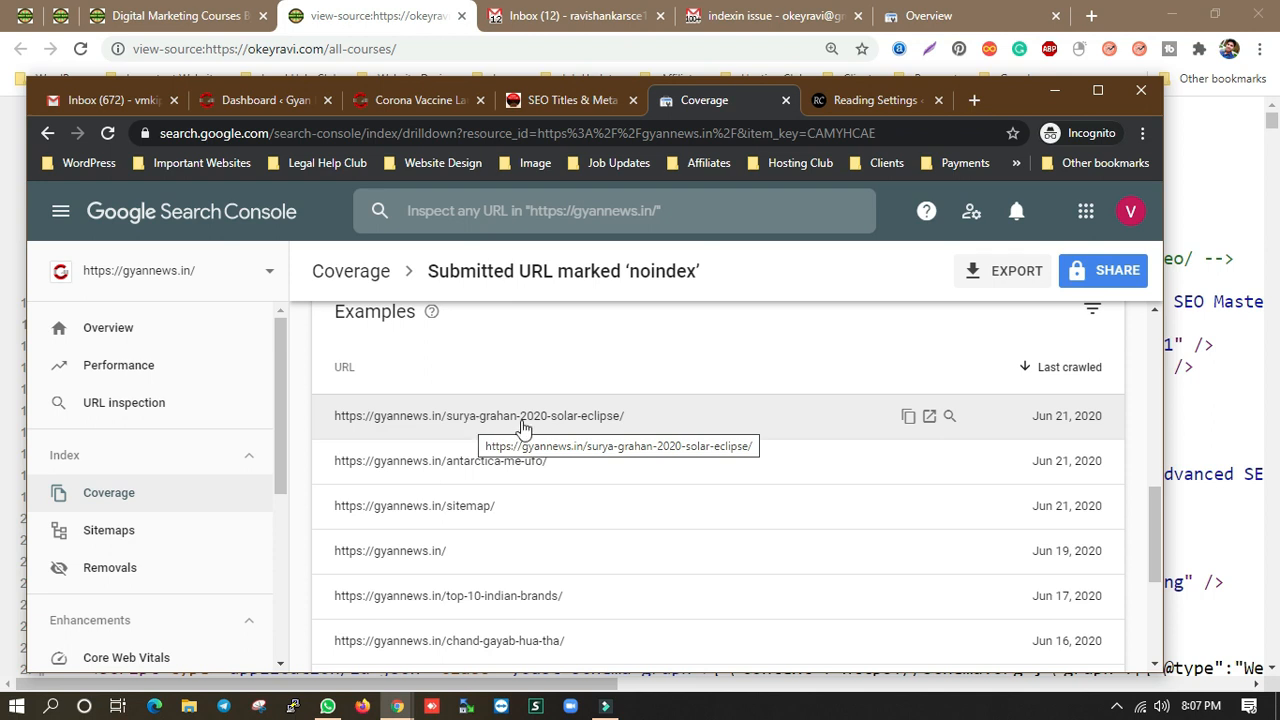
Open the affected surya-grahan-2020-solar-eclipse page, view its enlarged source code, and highlight the noindex value in the robots meta tag
click(928, 417)
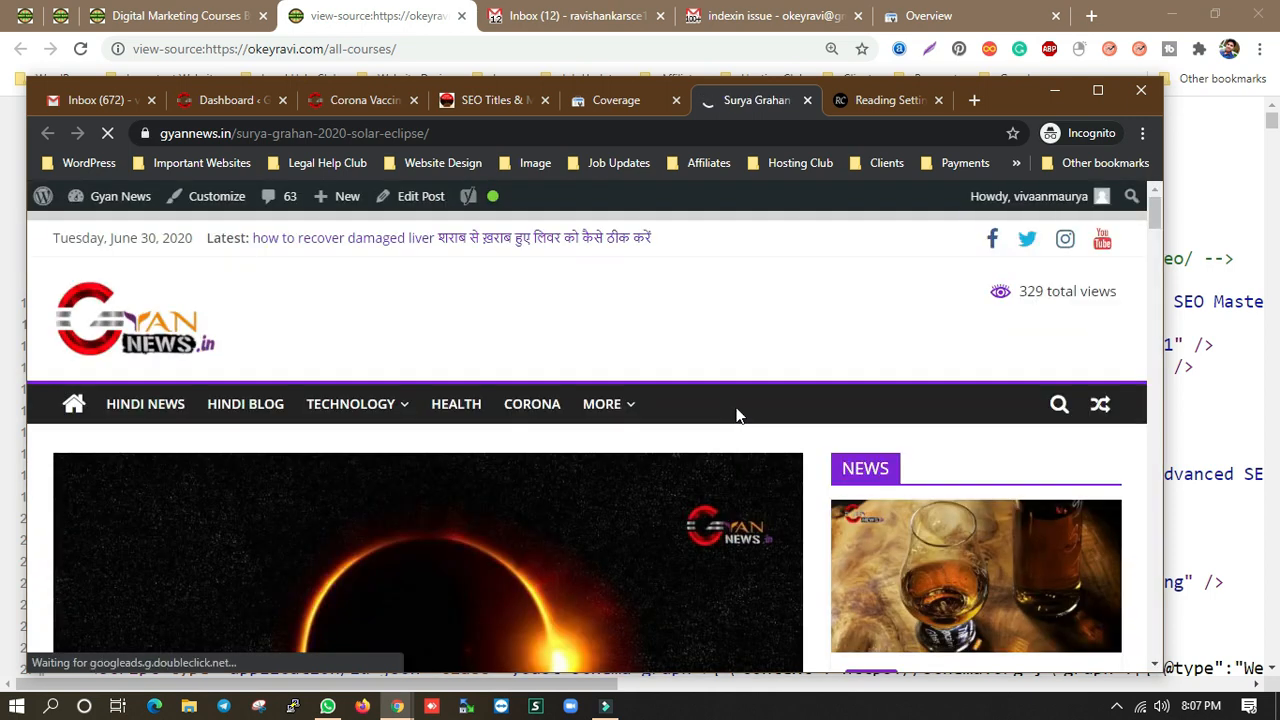
key(ctrl+u)
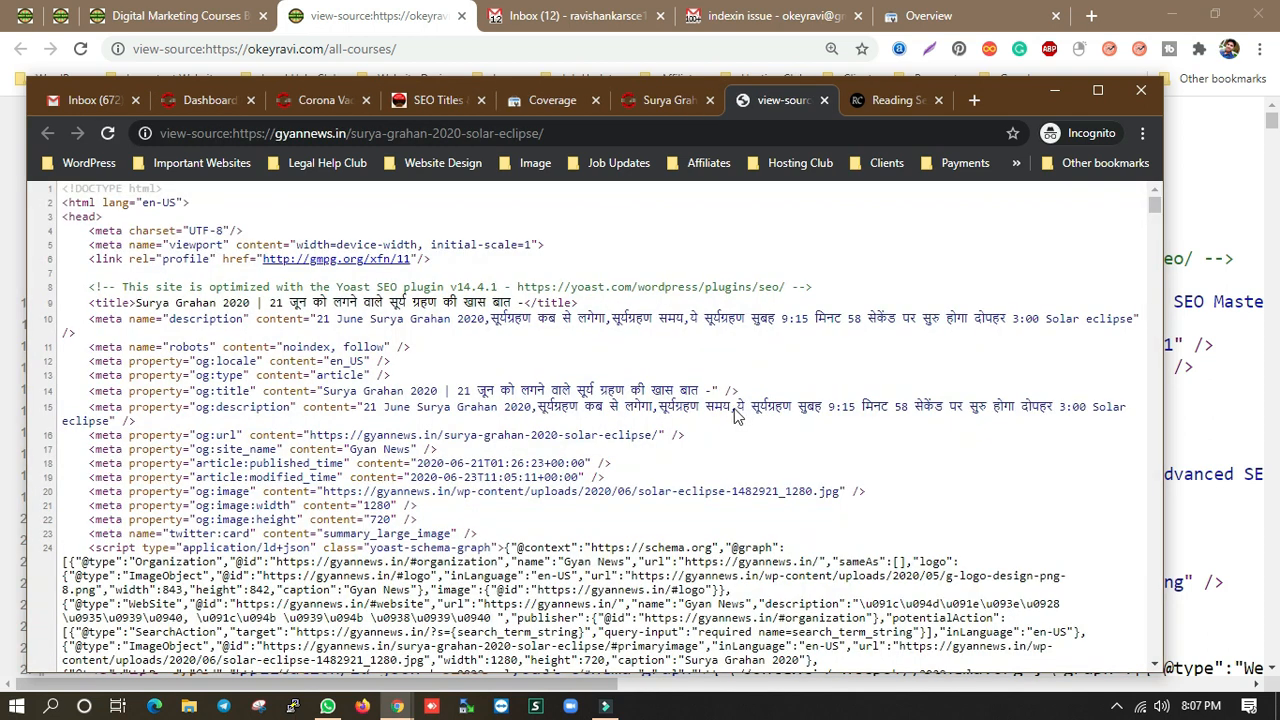
key(ctrl+plus)
key(ctrl+plus)
key(ctrl+plus)
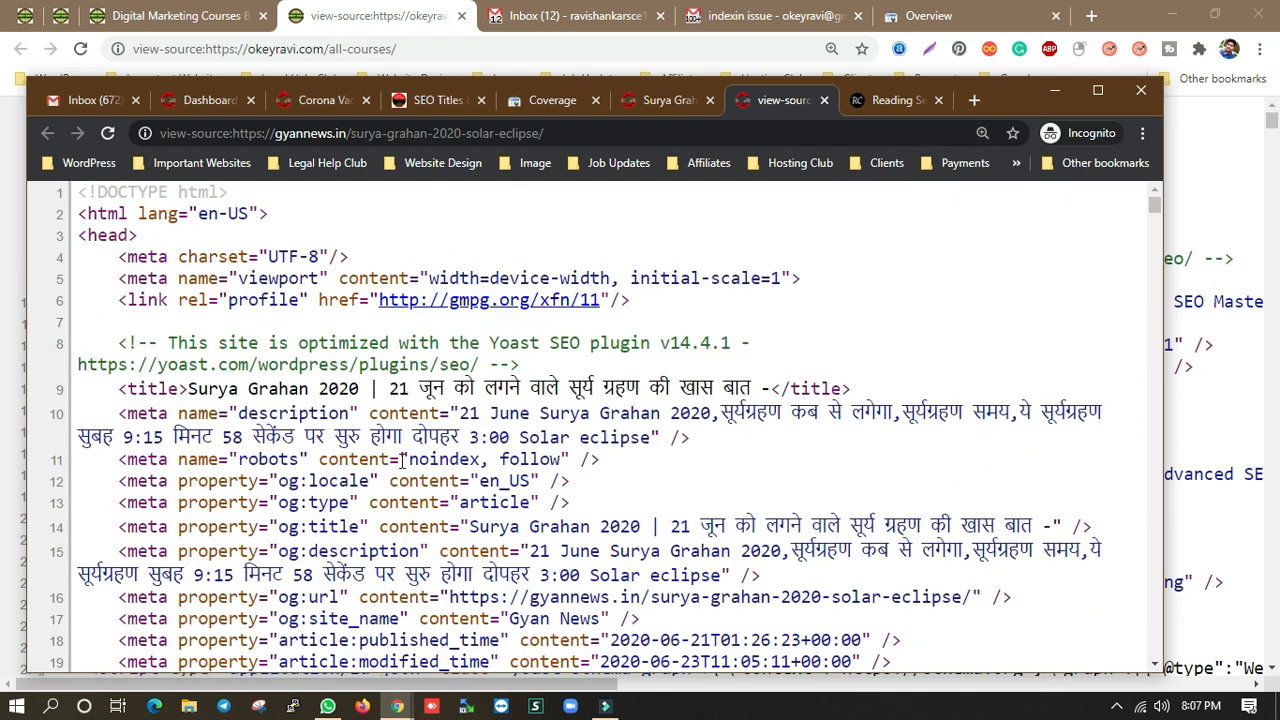
drag(408, 458, 483, 458)
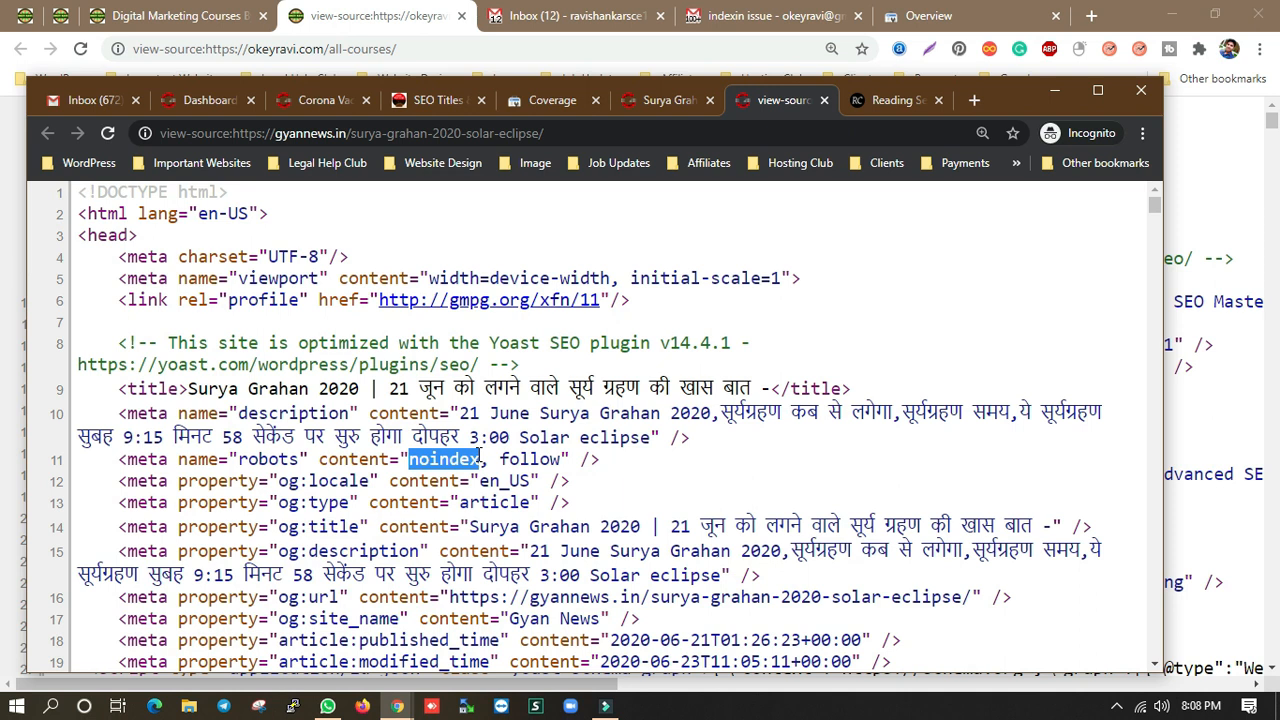
Return to the noindex issue in Search Console and review its example URLs and validation status
click(553, 102)
scroll(552, 517, down, 2)
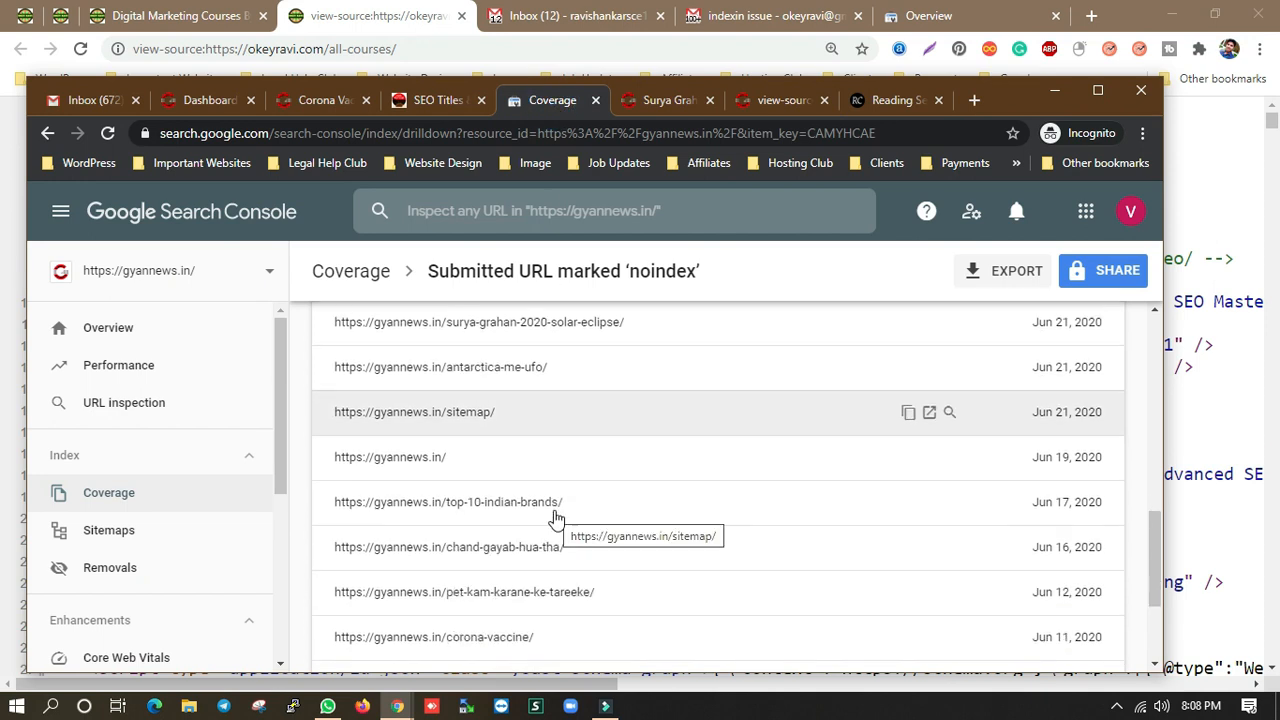
scroll(556, 519, up, 3)
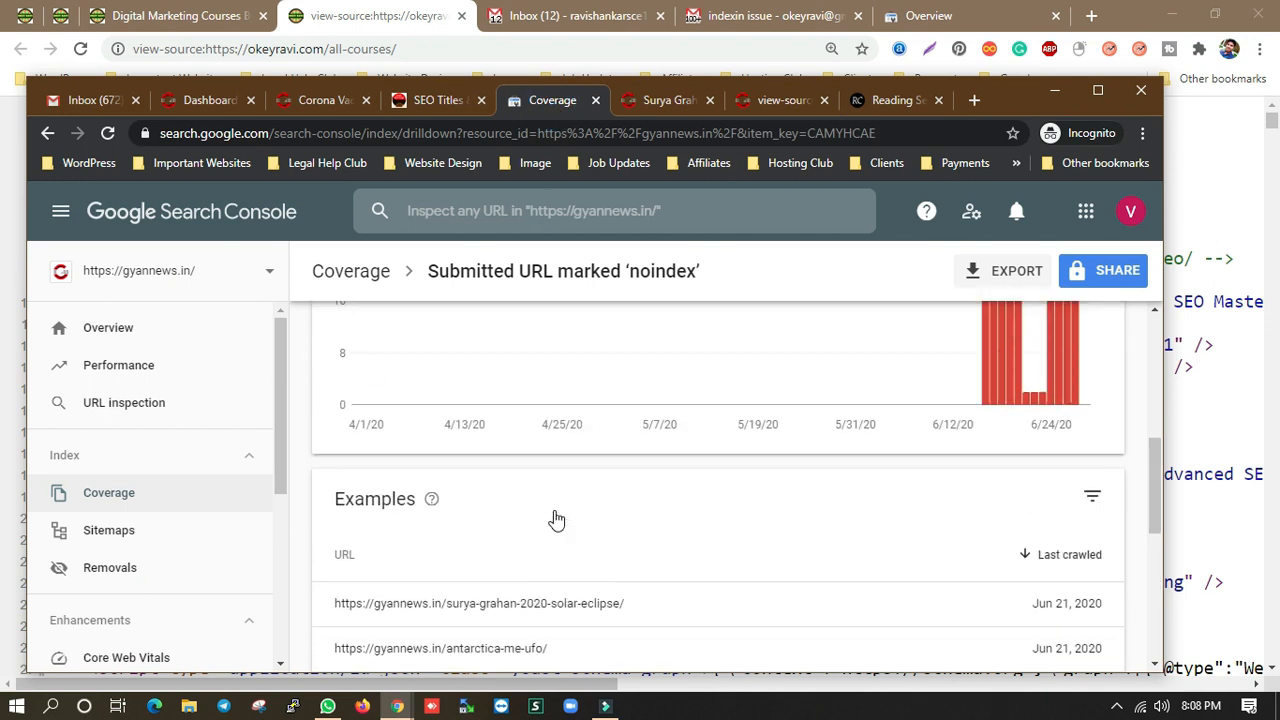
scroll(540, 510, up, 5)
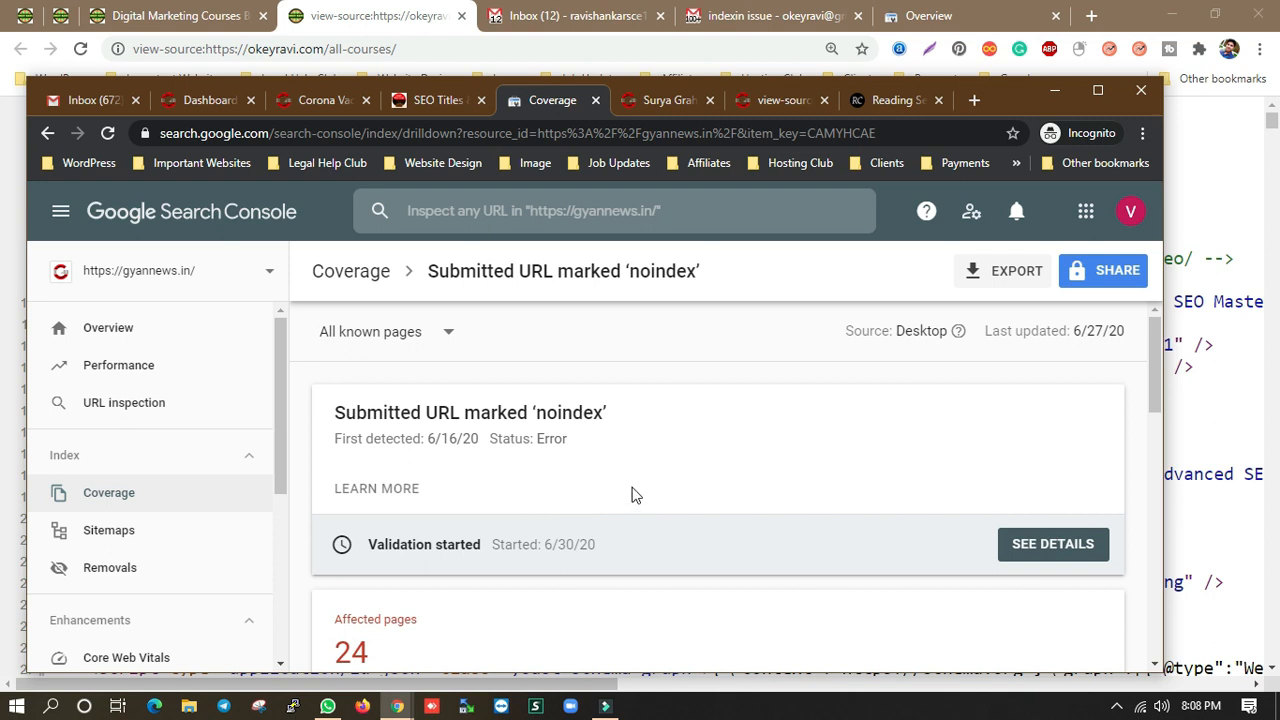
Compare the solar eclipse article, its source code and the Search Console noindex issue
click(653, 105)
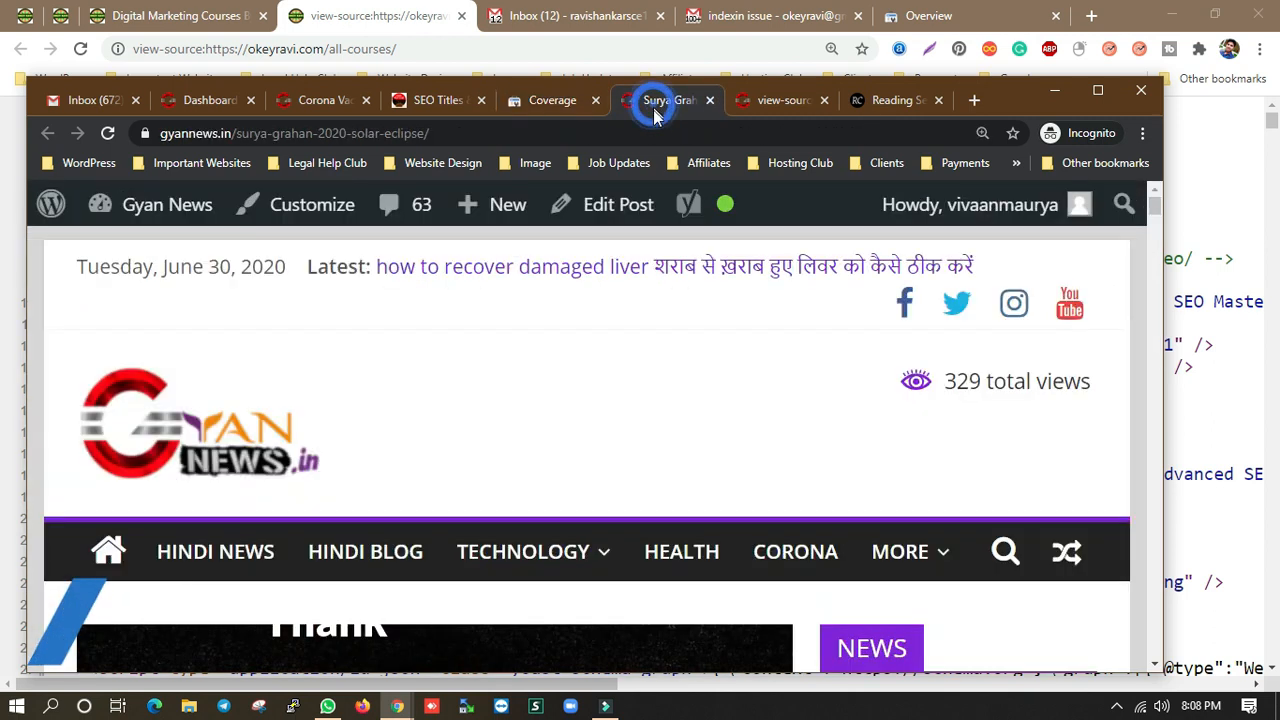
click(760, 101)
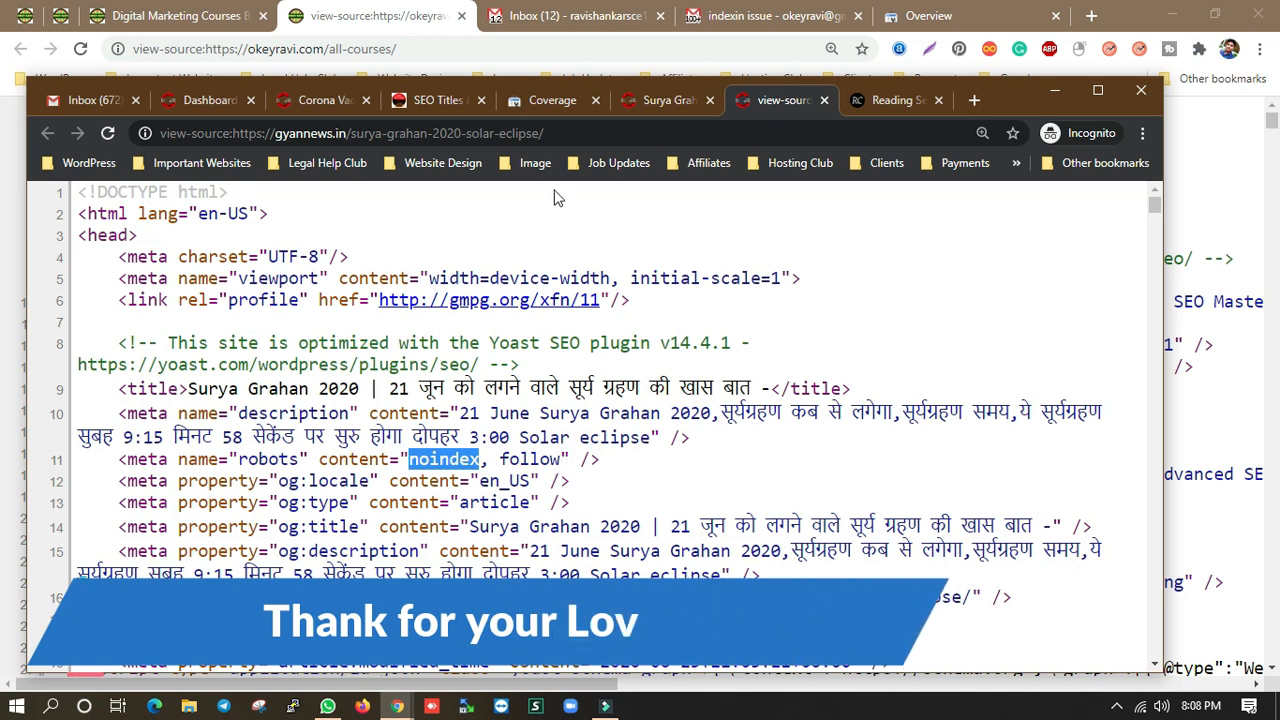
click(543, 110)
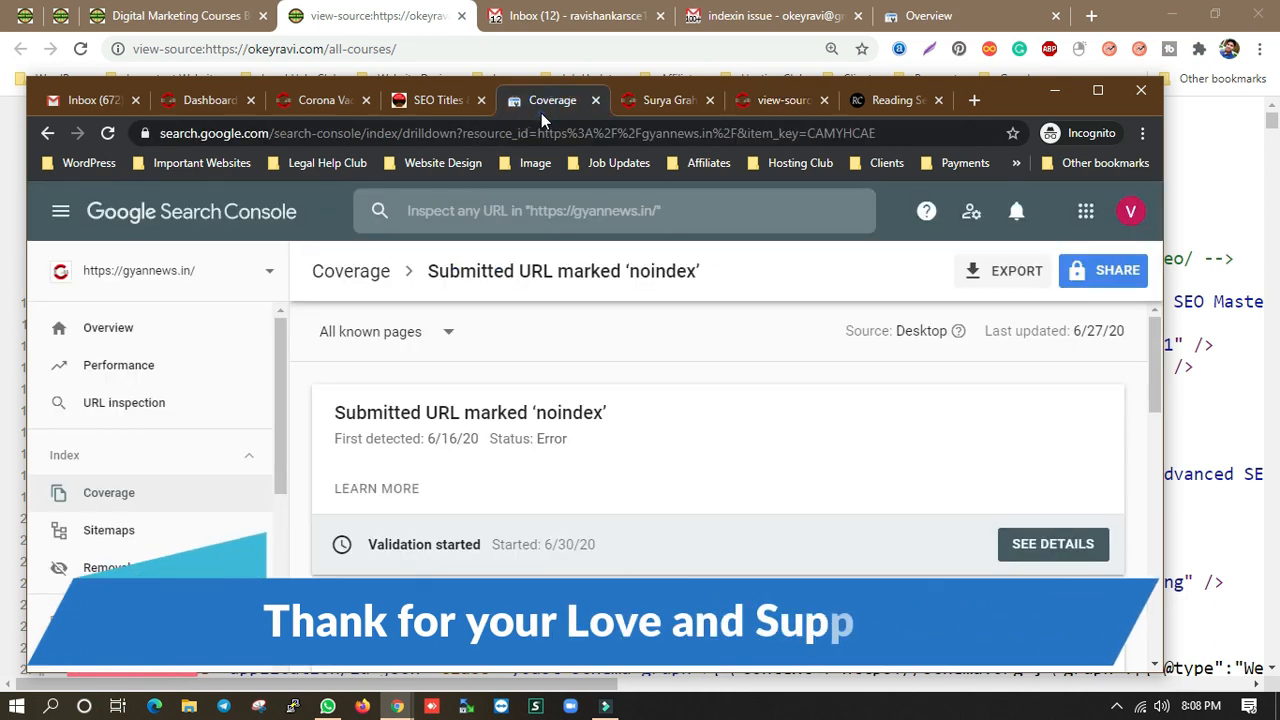
click(758, 99)
click(503, 428)
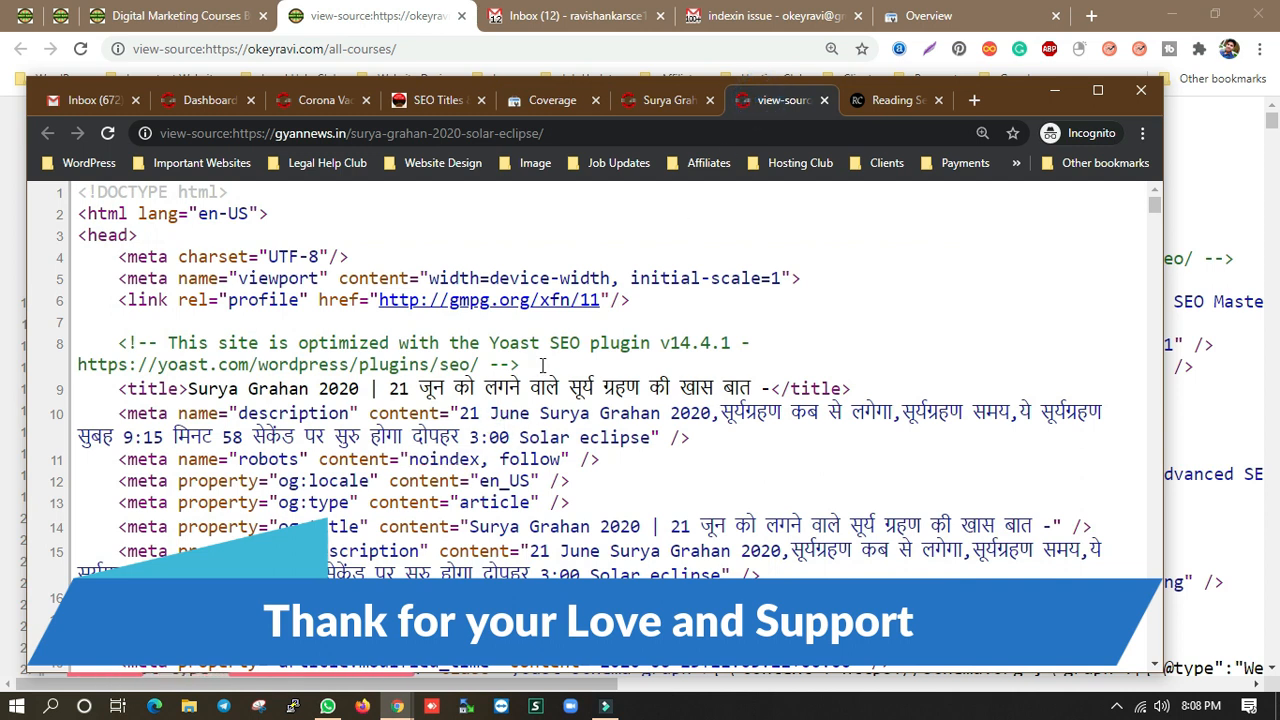
Set the Gyan News WordPress dashboard zoom to 100% and open Yoast SEO's Search Appearance settings
click(203, 104)
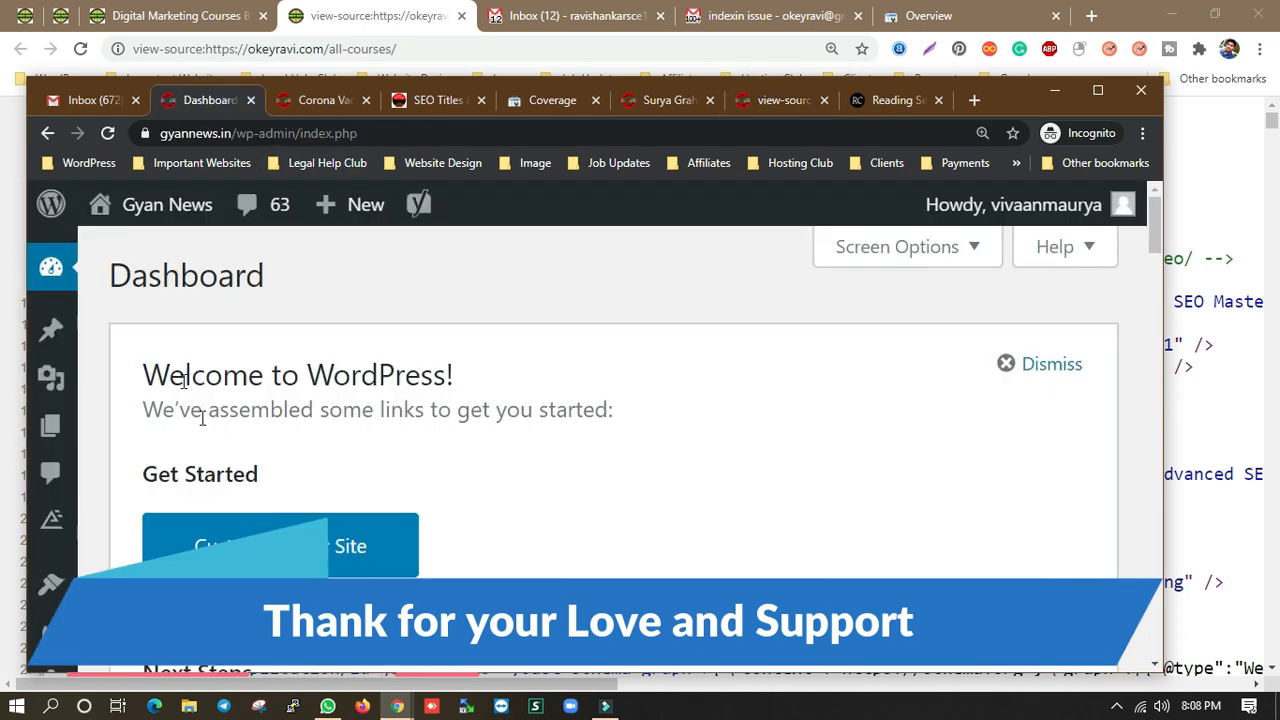
scroll(435, 456, down, 3)
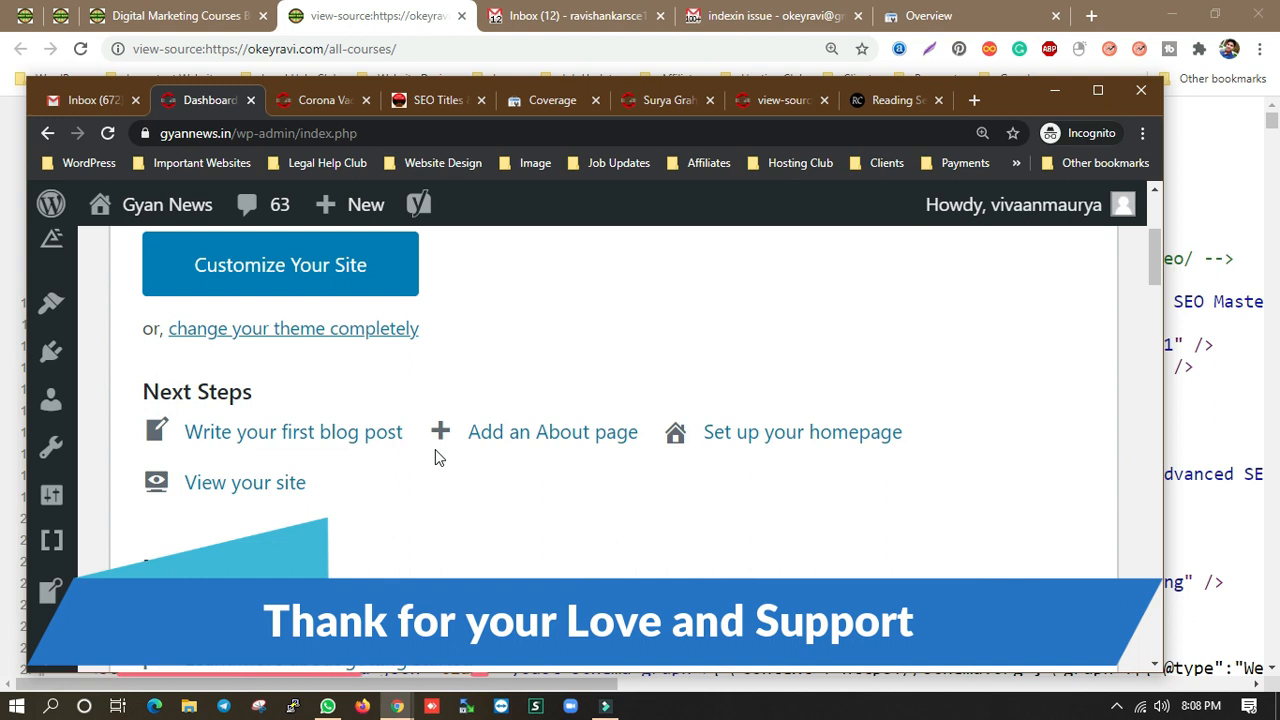
key(ctrl+minus)
key(ctrl+minus)
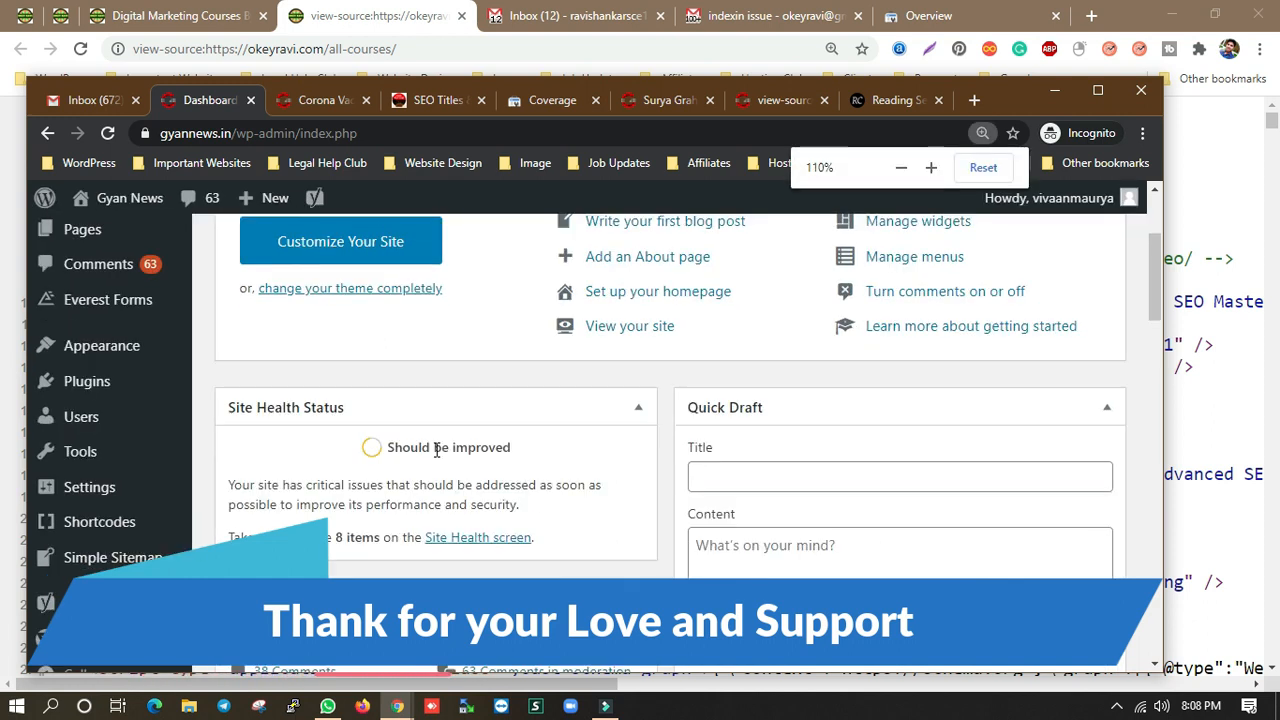
key(ctrl+minus)
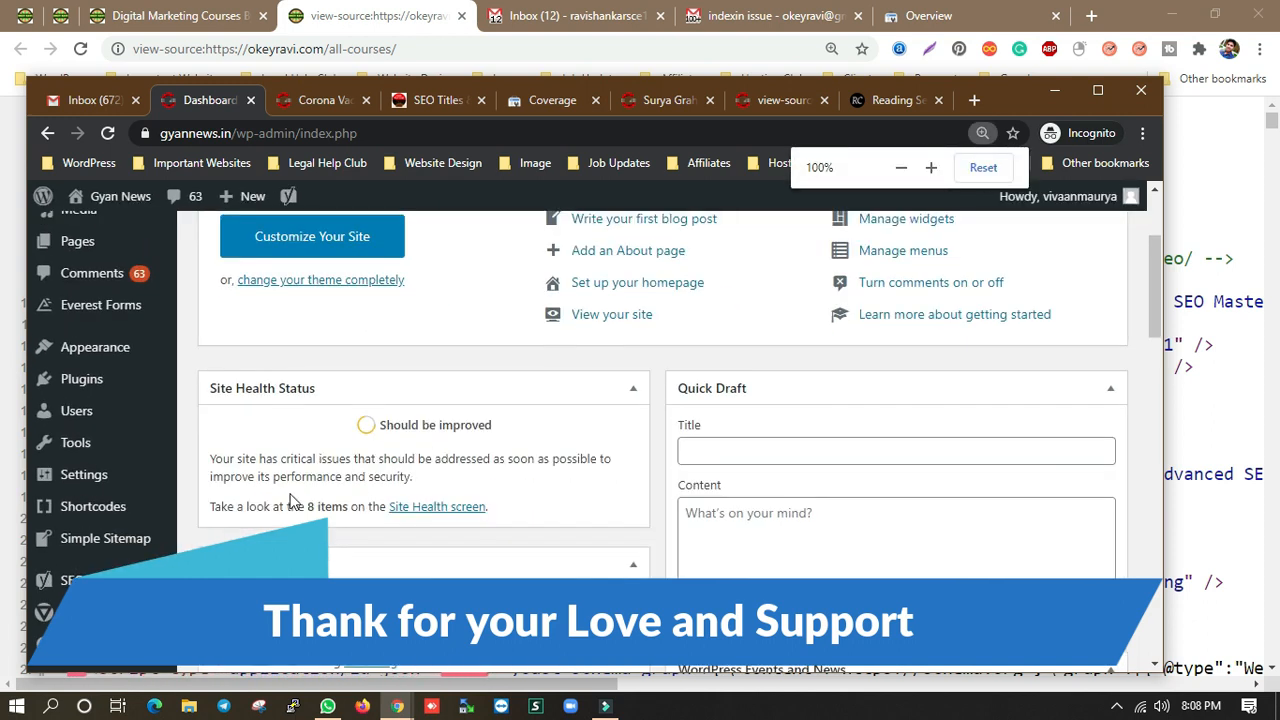
mouse_move(97, 551)
mouse_move(70, 580)
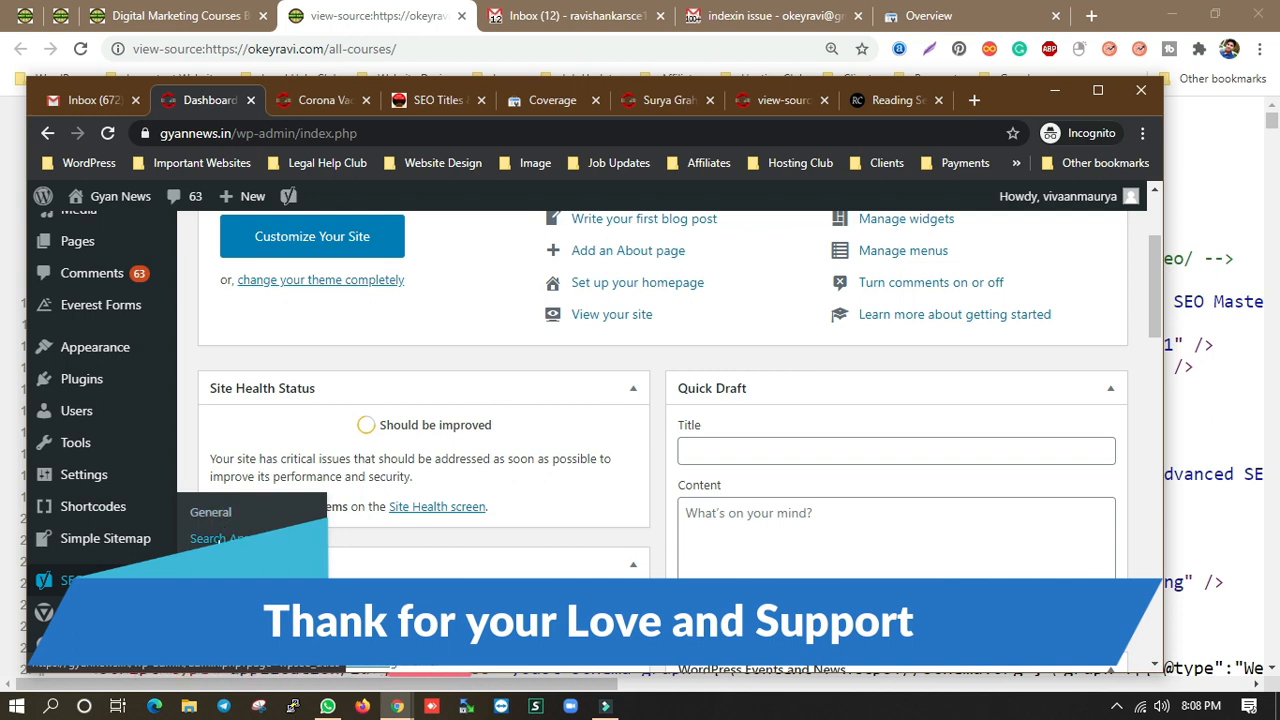
click(220, 538)
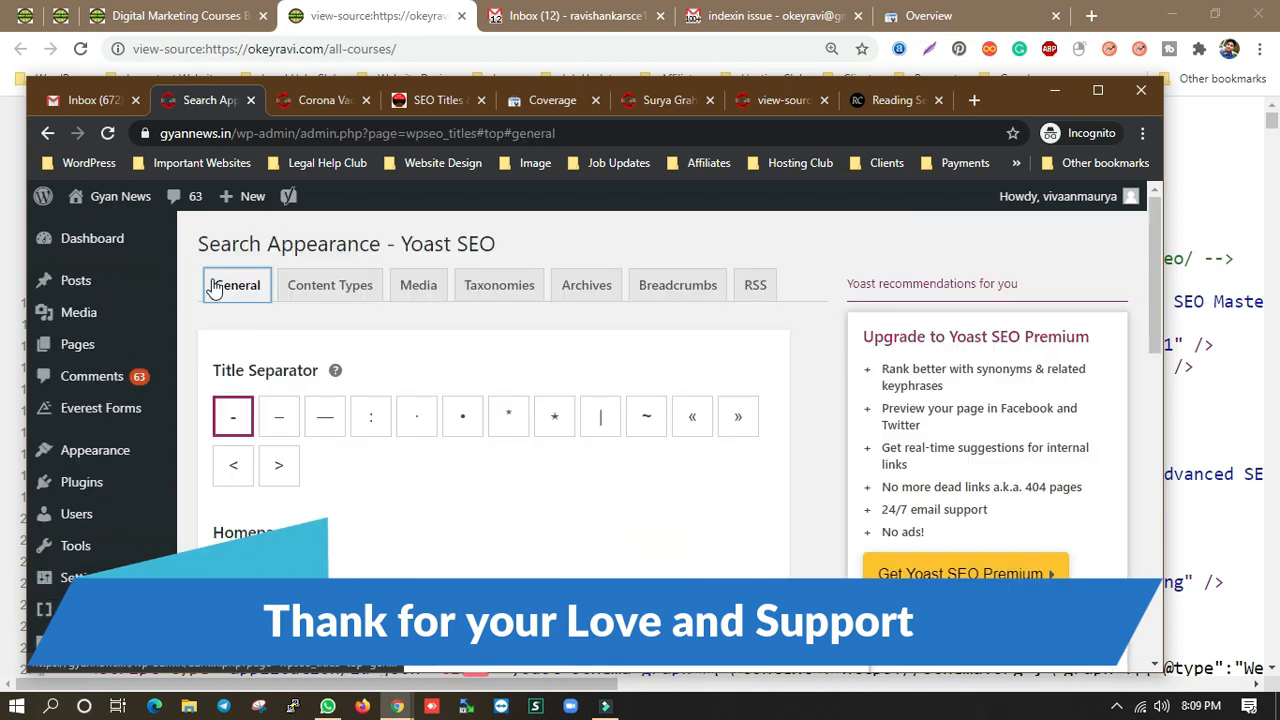
Examine the Search Appearance settings for Posts under Content Types, including the search results option, and the Media attachment URL setting
click(330, 287)
scroll(414, 411, down, 2)
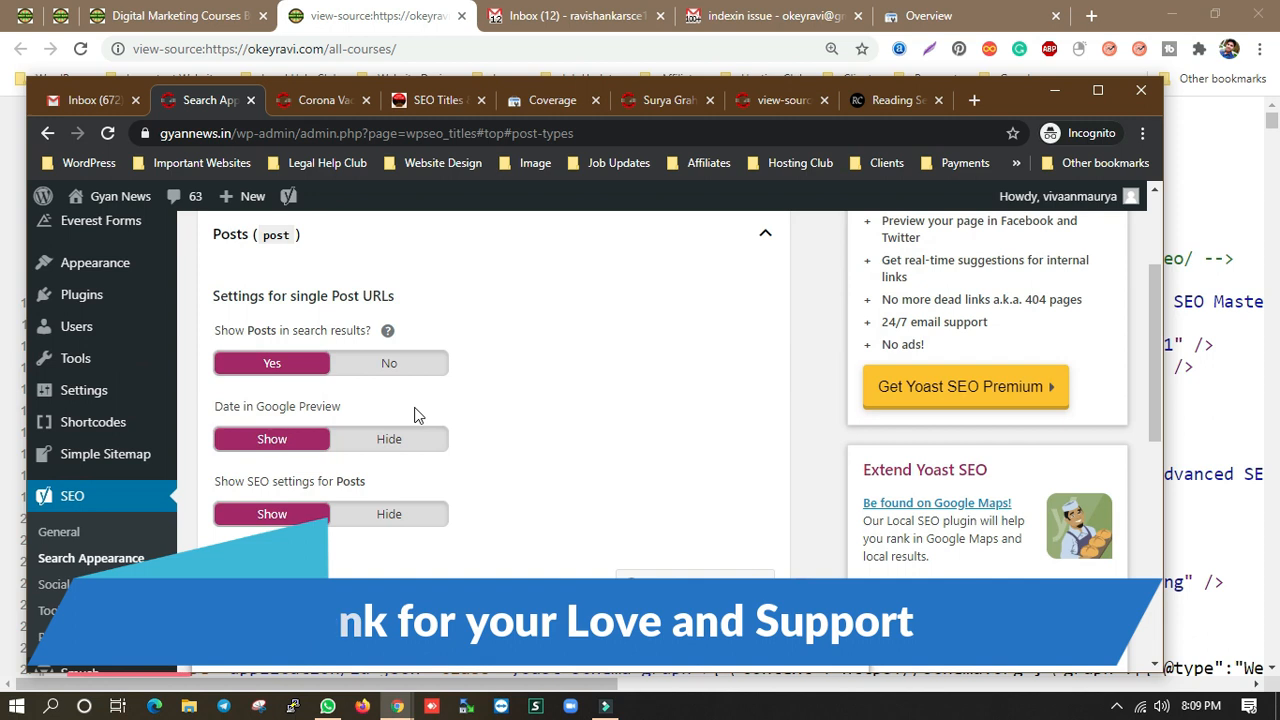
drag(206, 331, 372, 330)
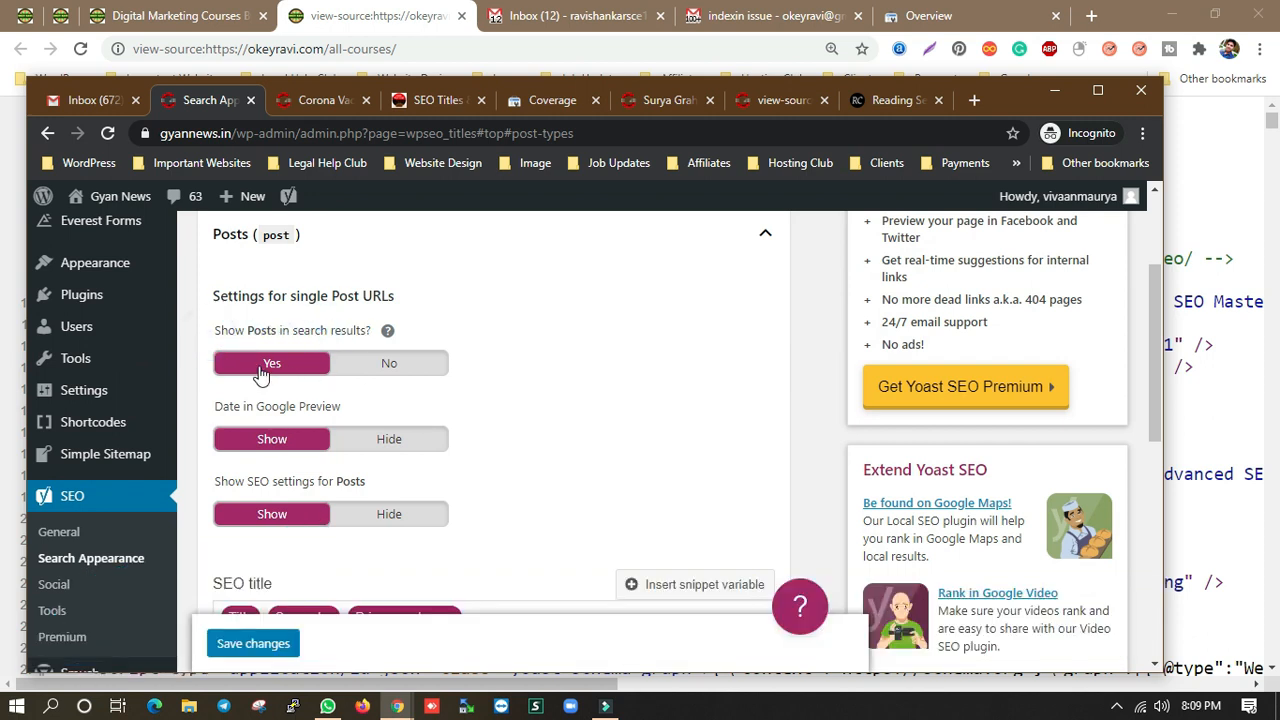
scroll(265, 385, down, 1)
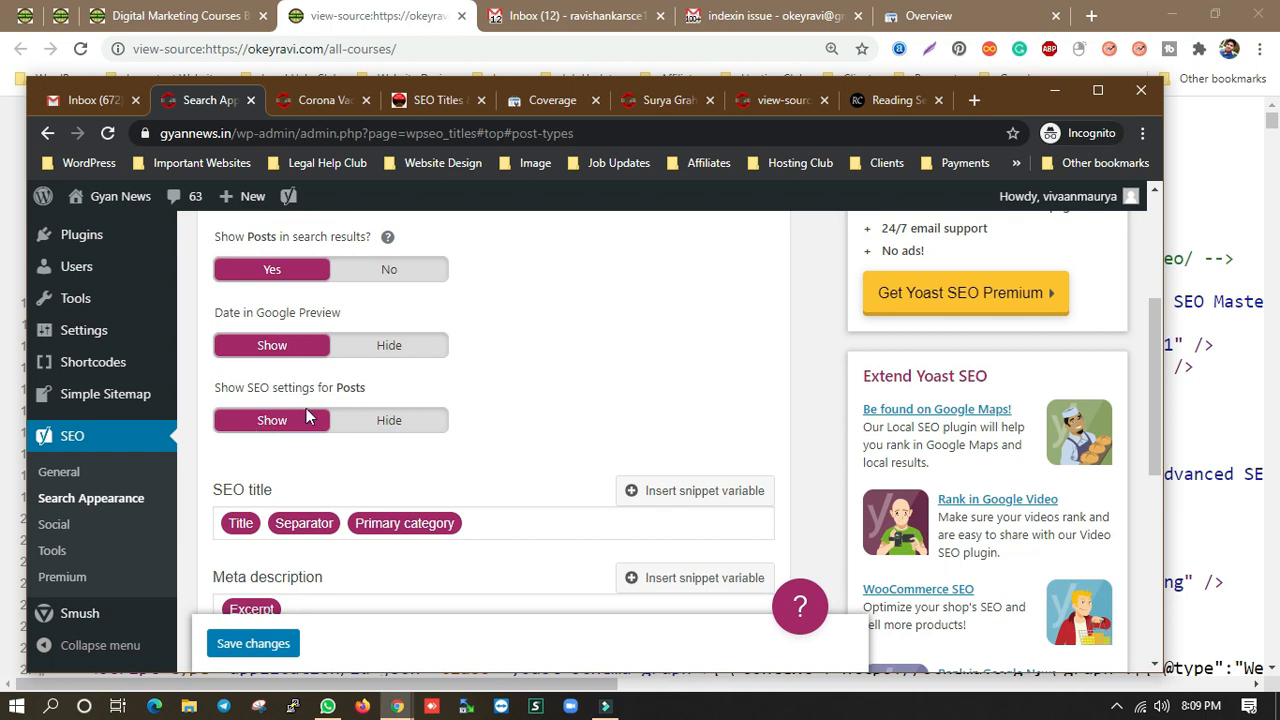
scroll(305, 415, up, 1)
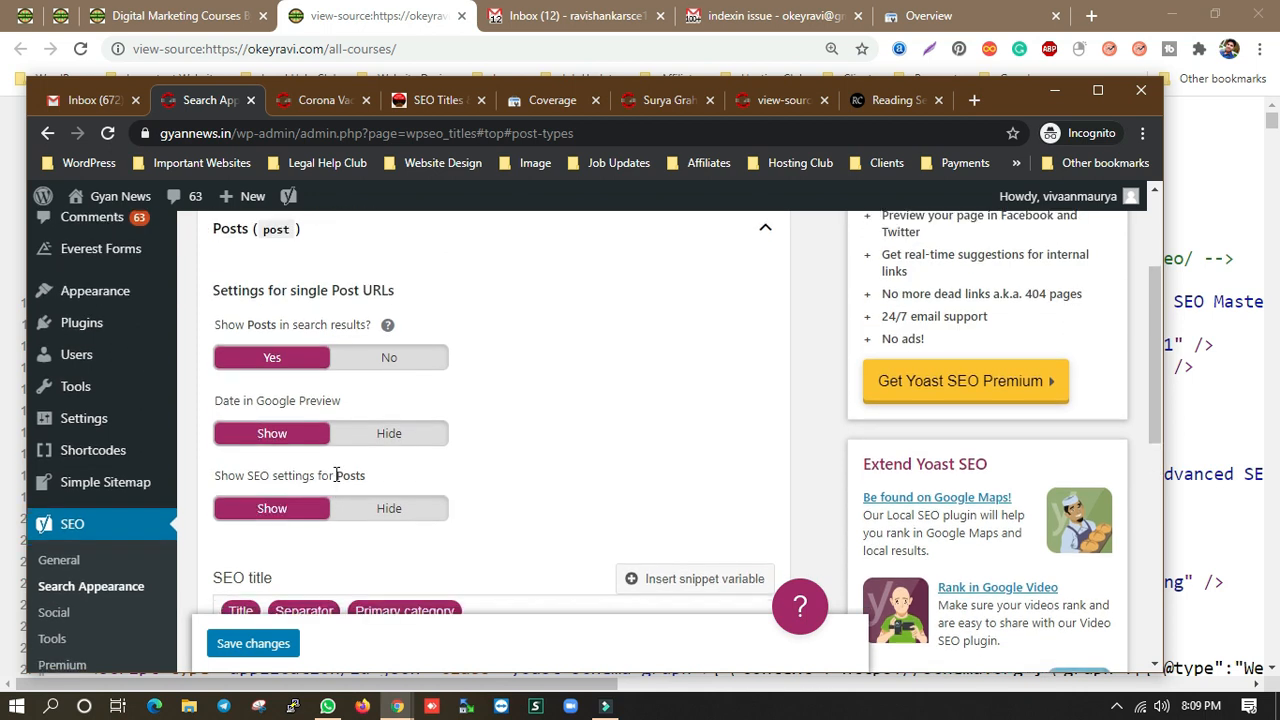
scroll(336, 478, down, 1)
scroll(303, 466, down, 2)
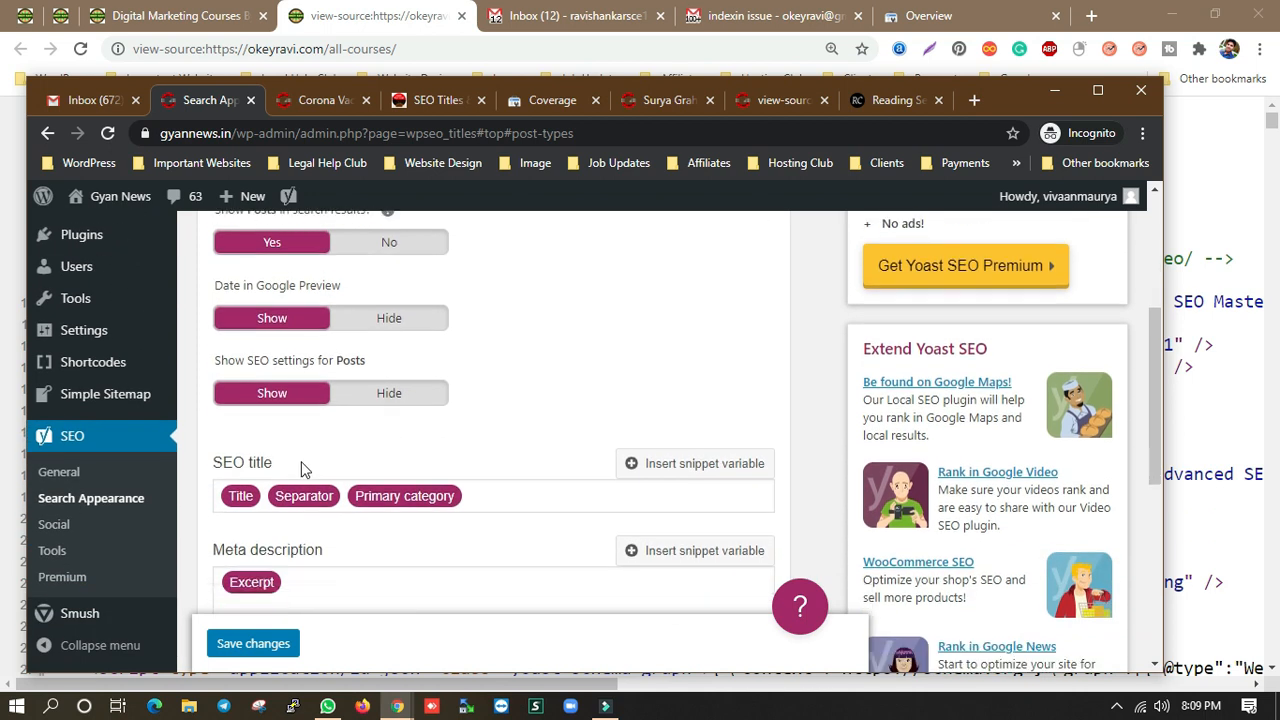
scroll(297, 460, up, 5)
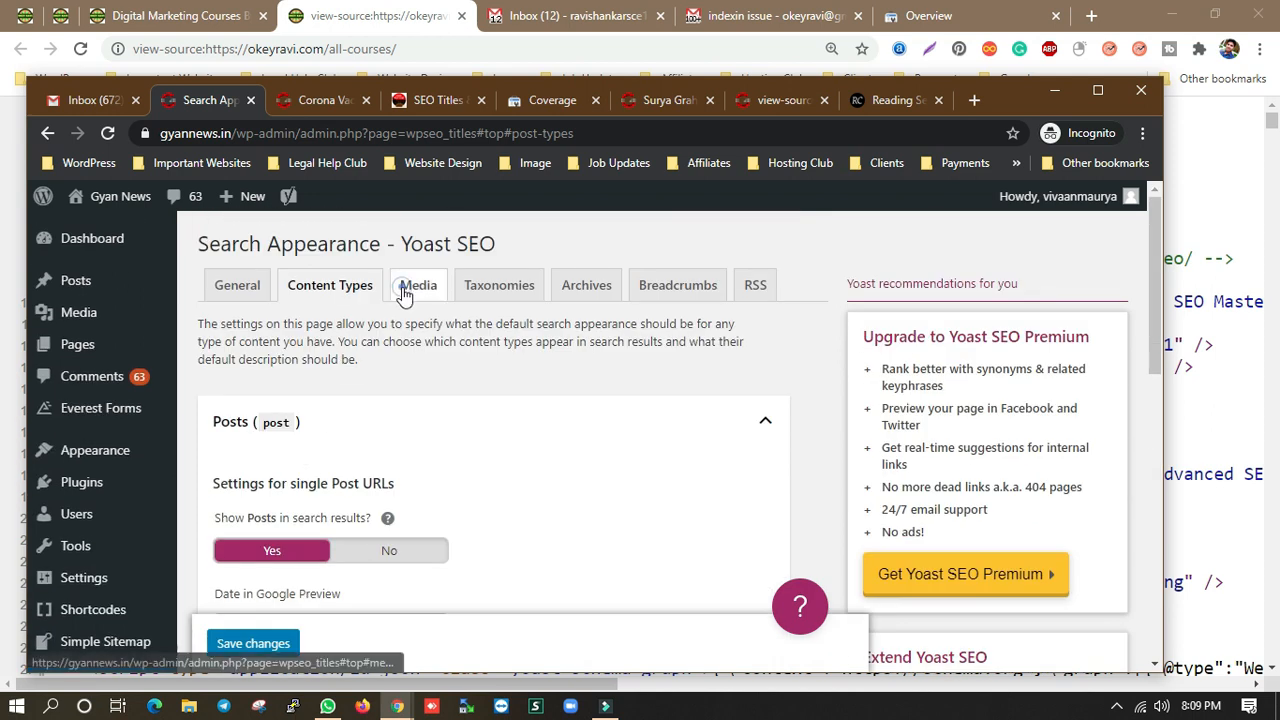
click(410, 292)
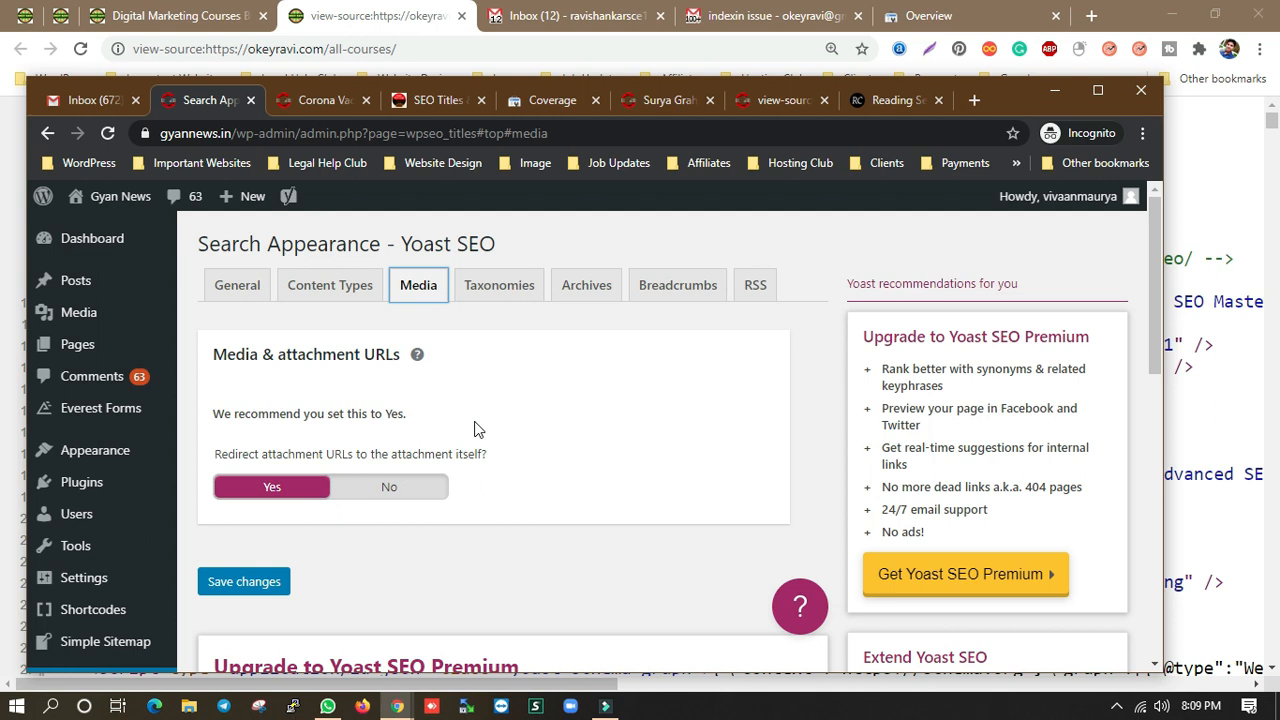
Switch to the Legal Help Club site's Rank Math Titles & Meta settings and open Global Meta
click(431, 100)
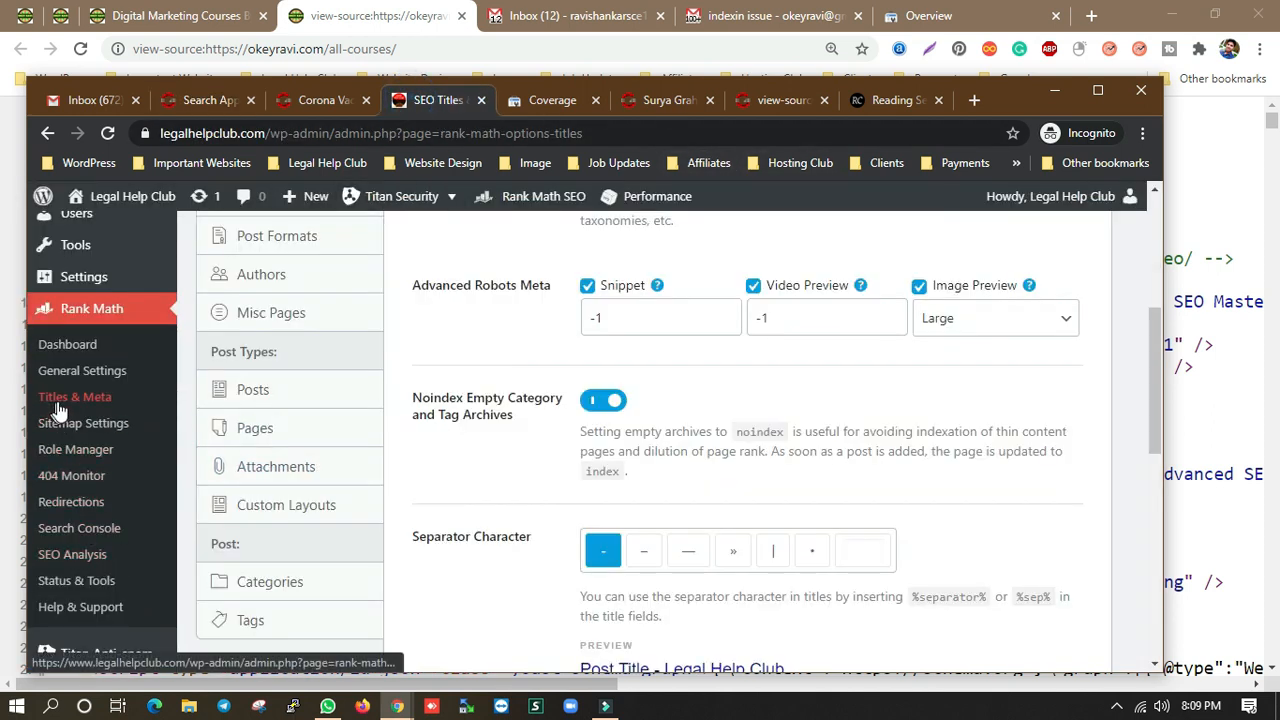
click(245, 429)
click(300, 276)
Toggle the Index and No Index options of the global Robots Meta, leaving both unticked
click(587, 312)
click(837, 312)
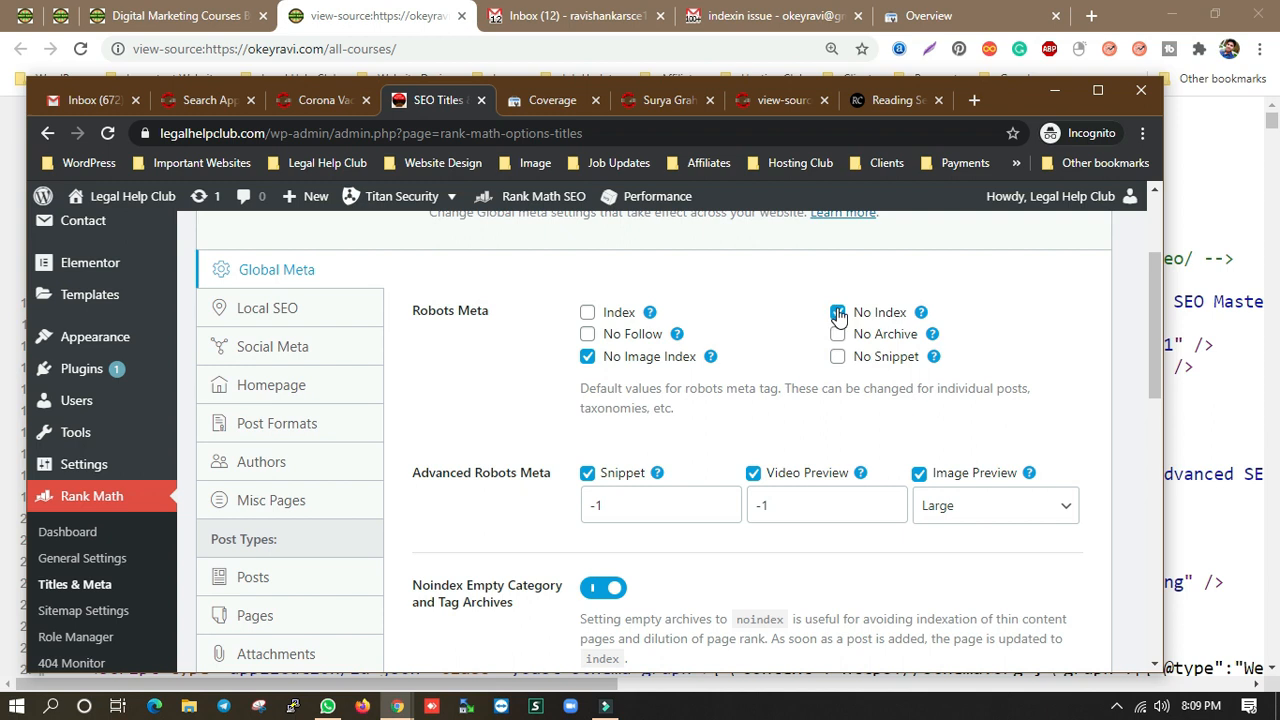
click(837, 312)
click(587, 312)
click(586, 313)
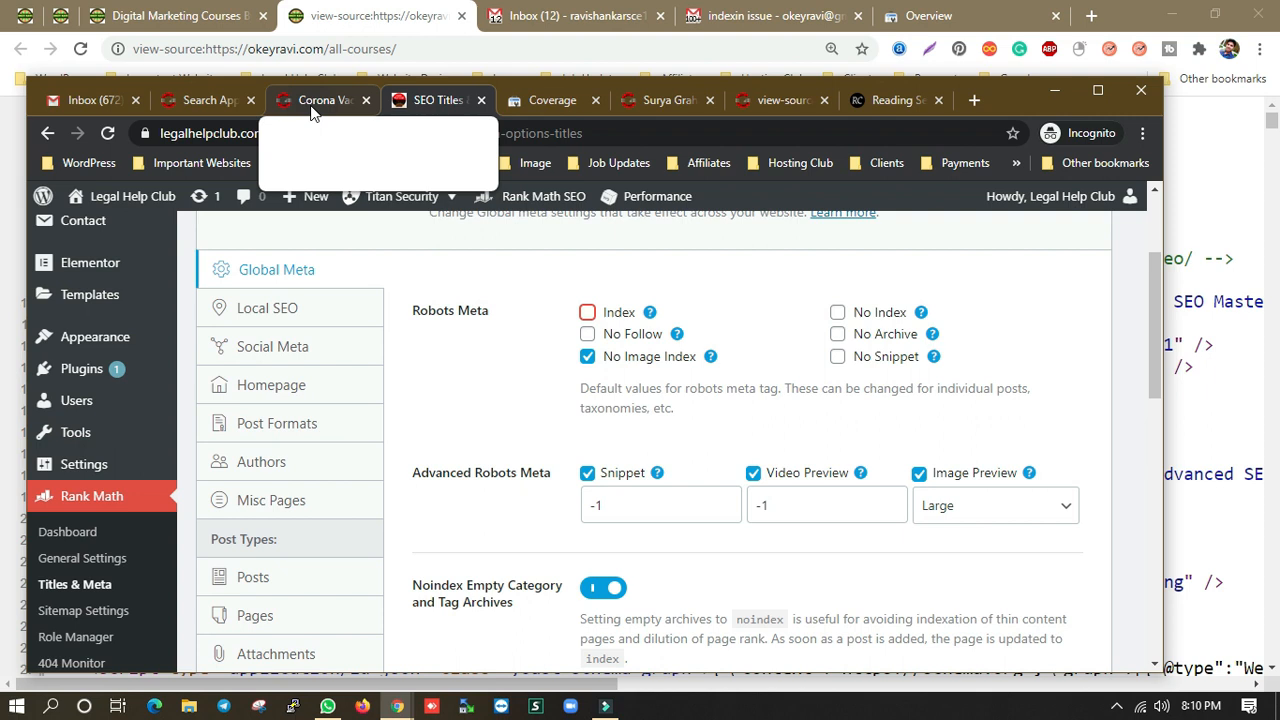
Return to the Gyan News WordPress dashboard and open its Reading settings
click(196, 104)
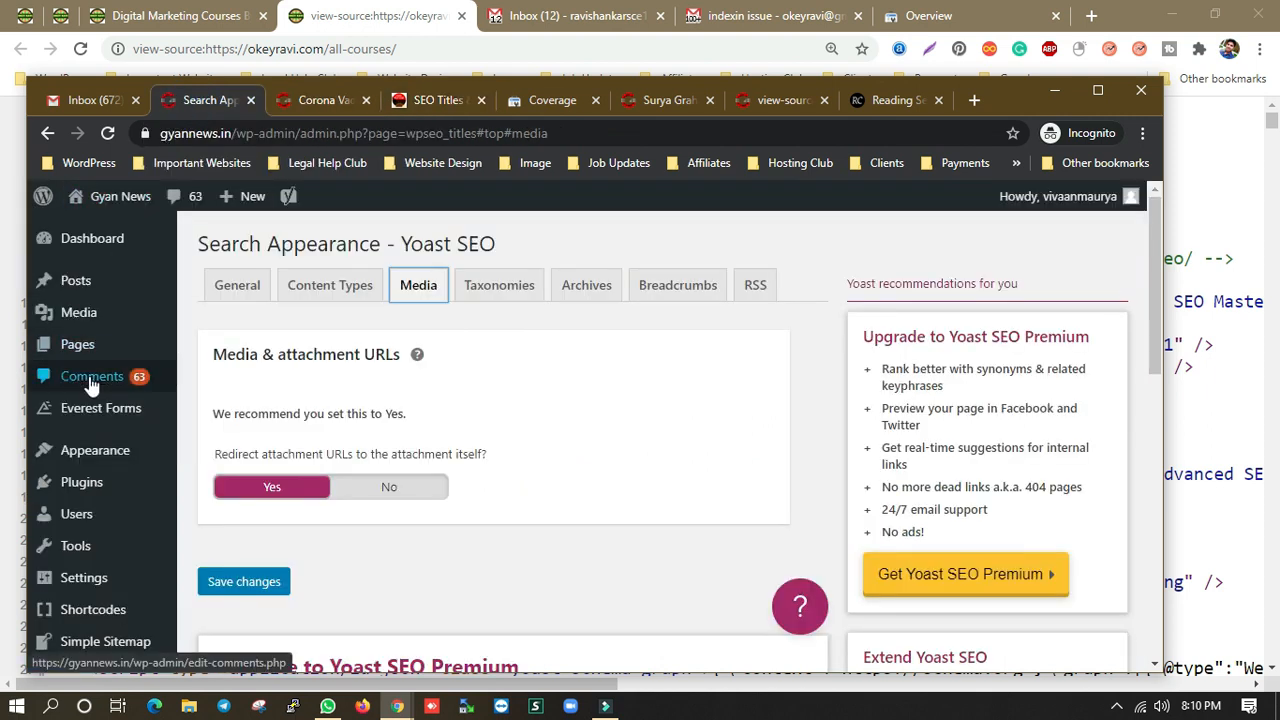
scroll(90, 385, down, 1)
mouse_move(93, 484)
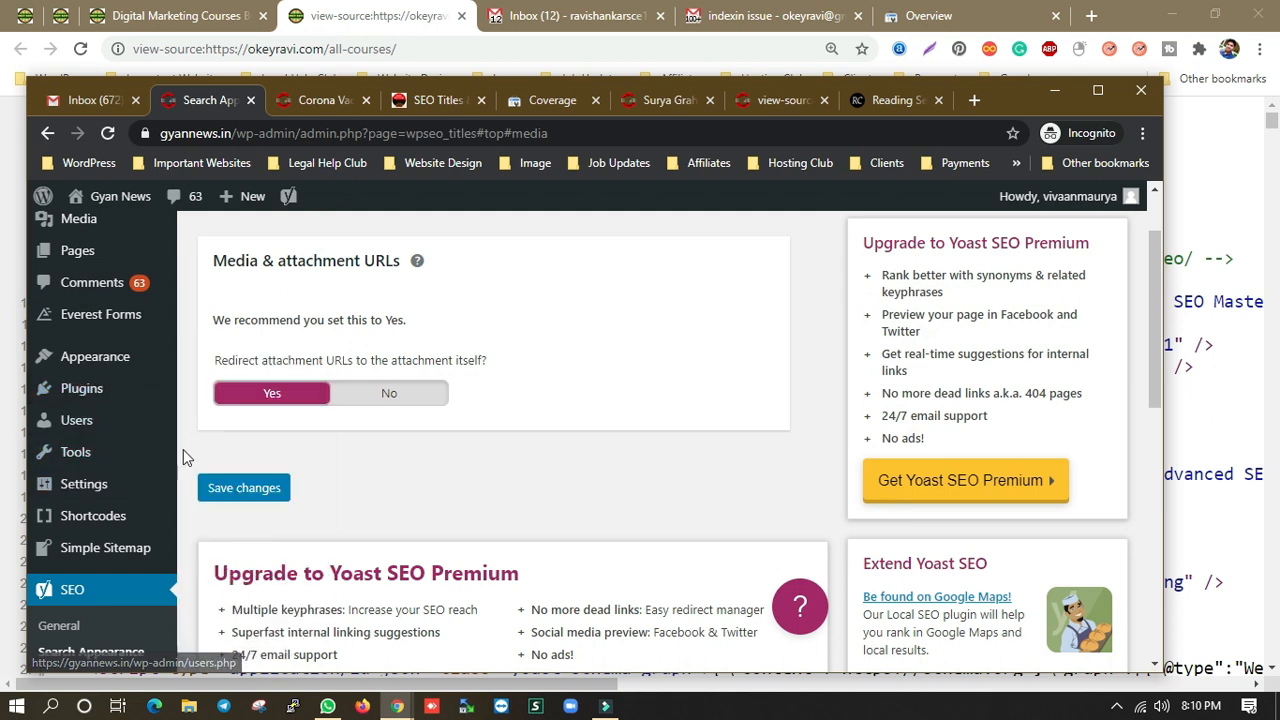
click(222, 426)
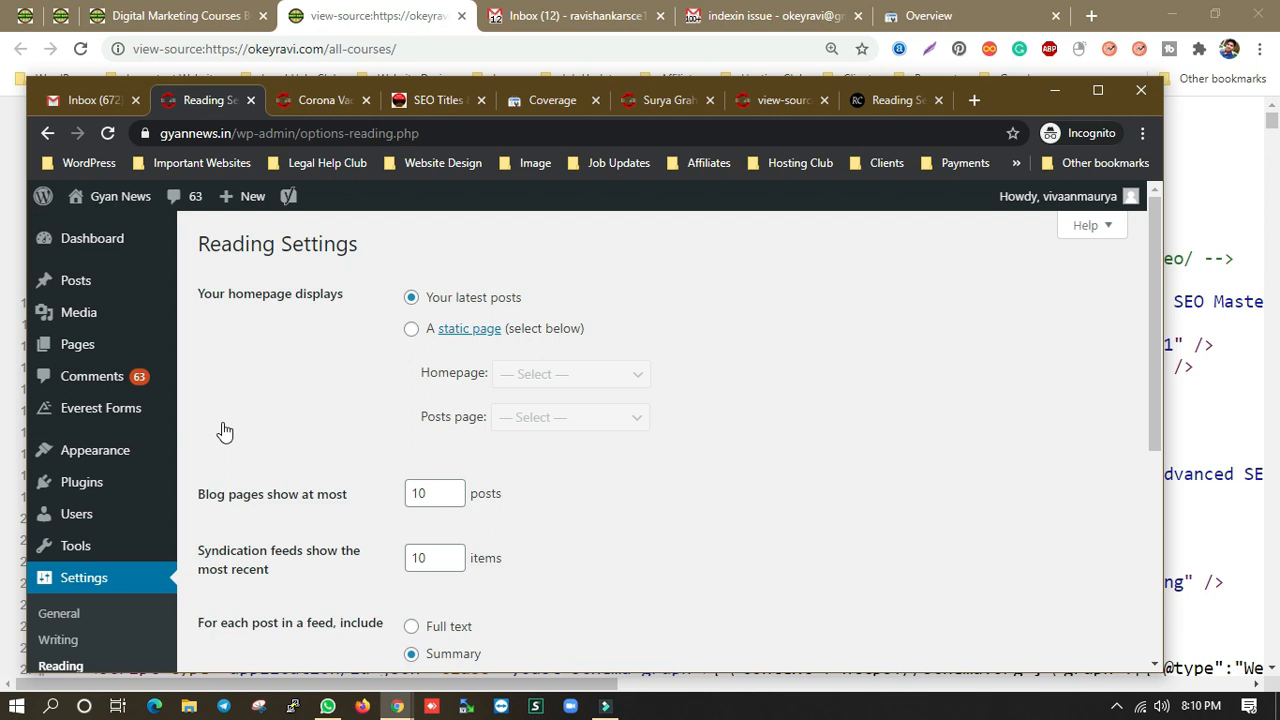
Untick "Discourage search engines from indexing this site" under Search Engine Visibility and save the changes
scroll(418, 414, down, 2)
scroll(416, 406, down, 1)
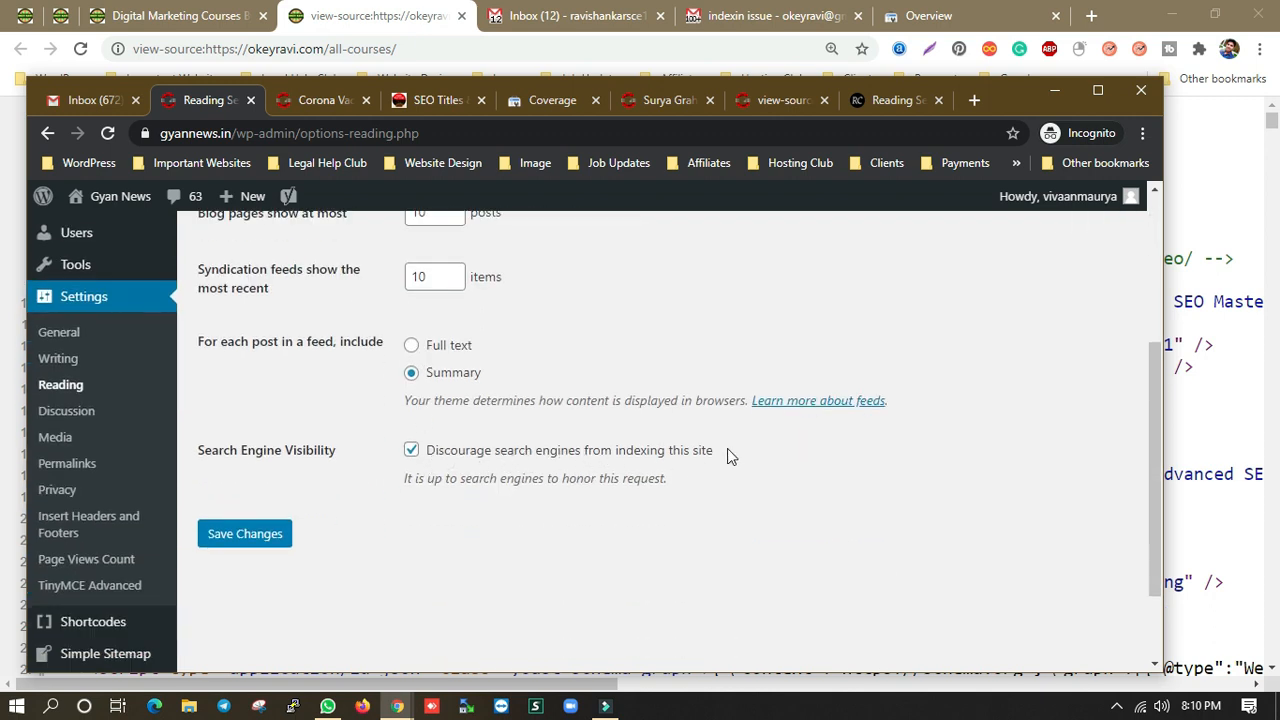
drag(740, 450, 427, 460)
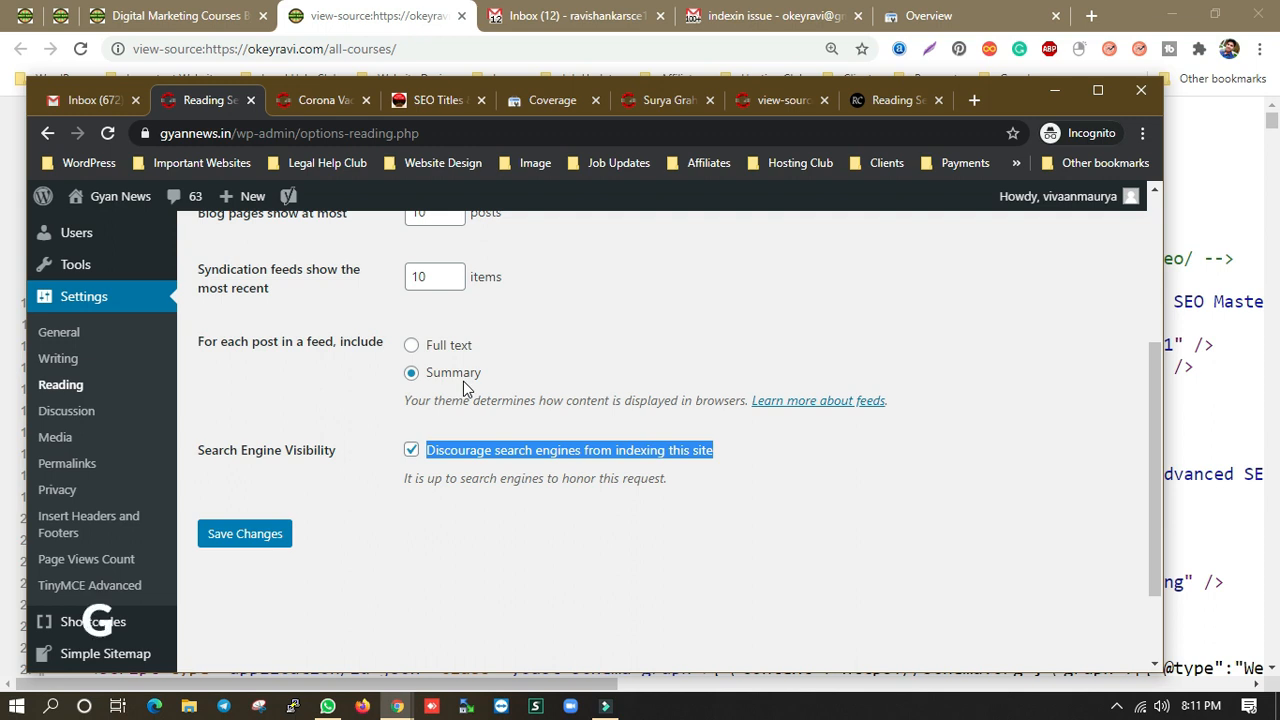
click(411, 450)
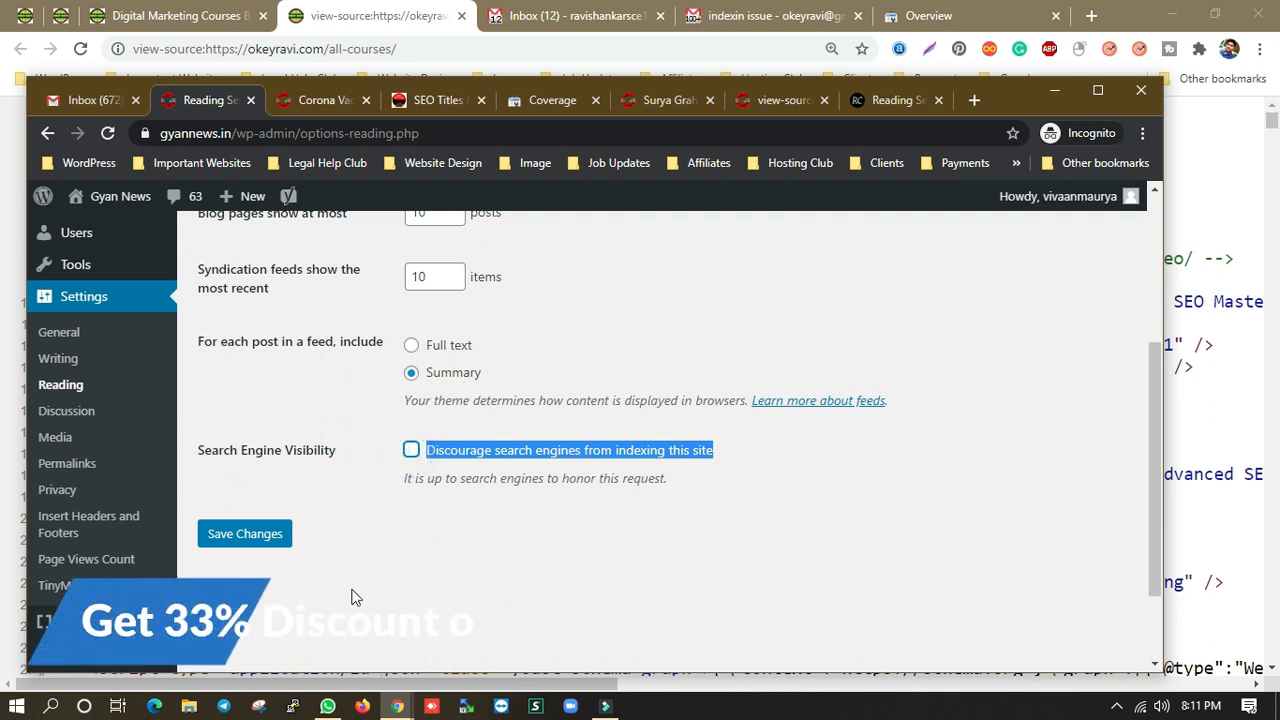
click(360, 535)
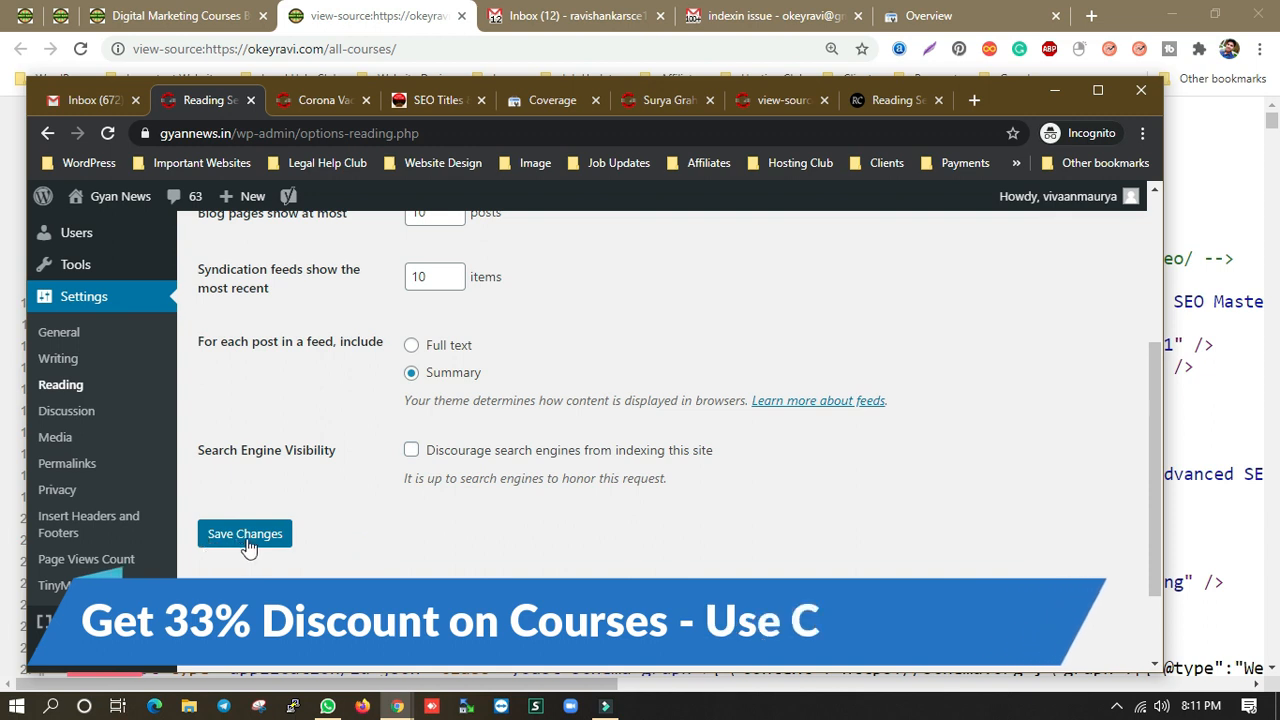
click(240, 538)
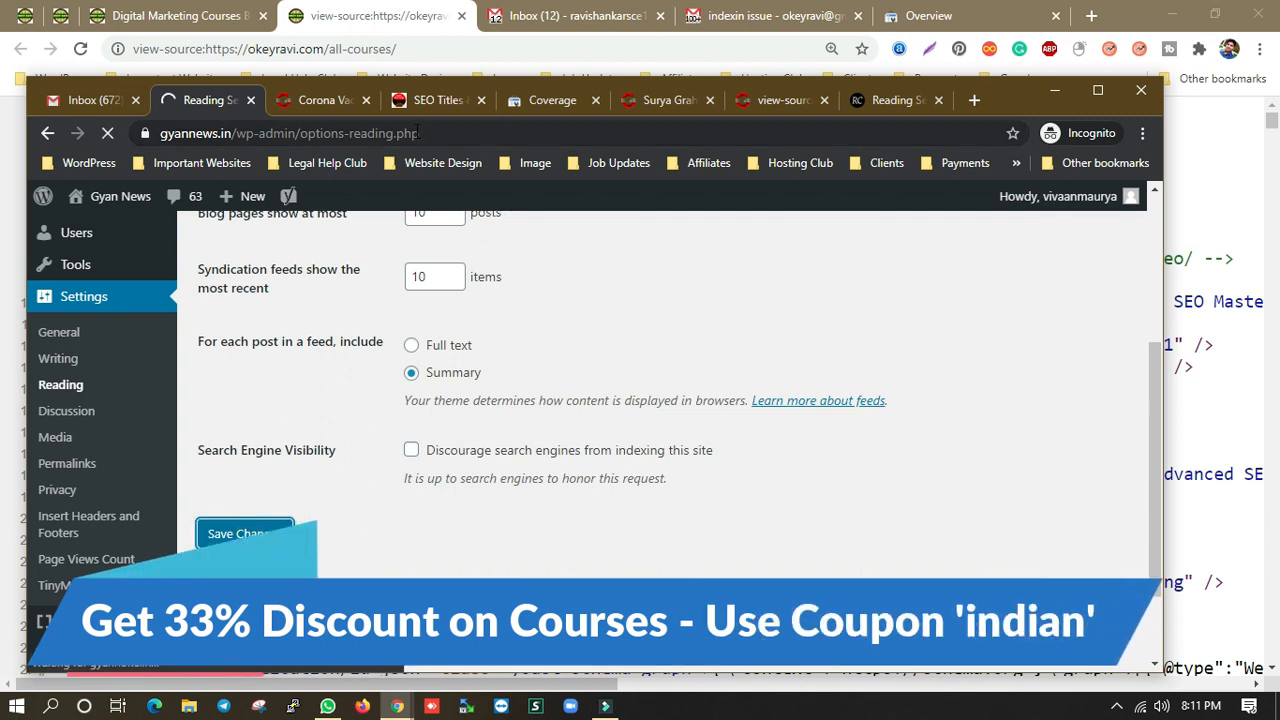
Reload the page source of the surya-grahan-2020-solar-eclipse post and check the content of its robots meta tag
click(663, 104)
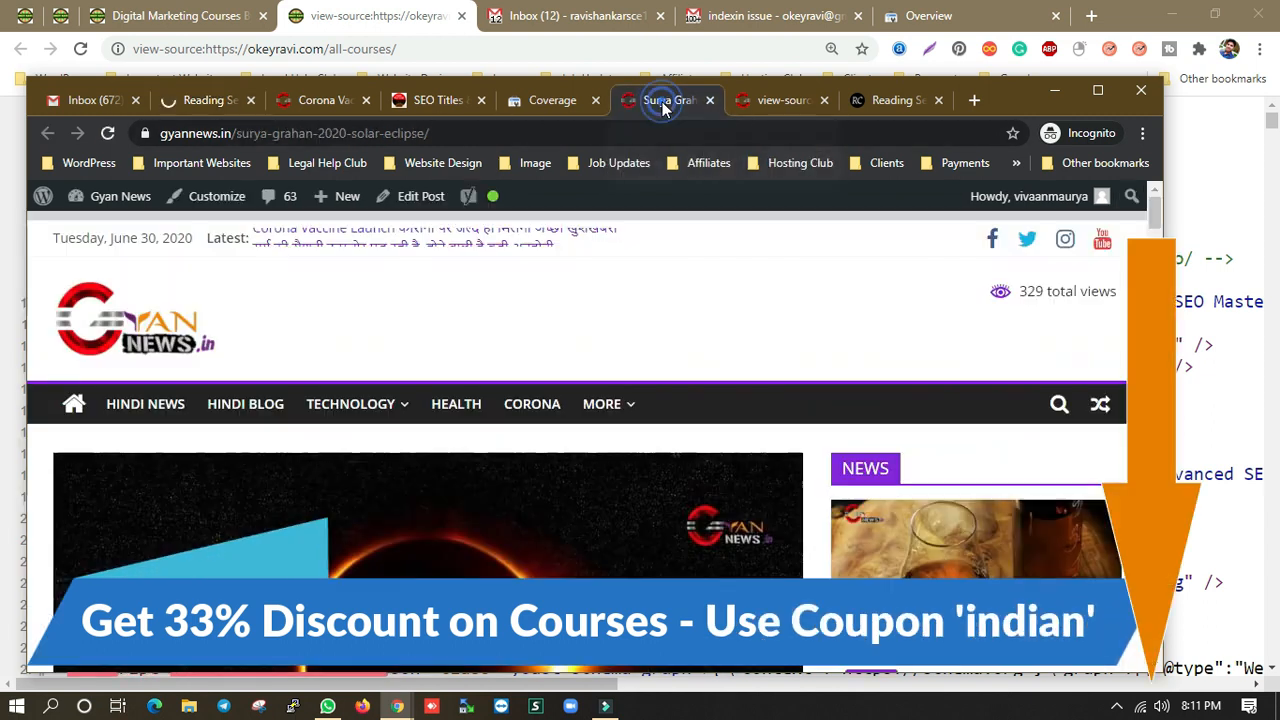
click(765, 100)
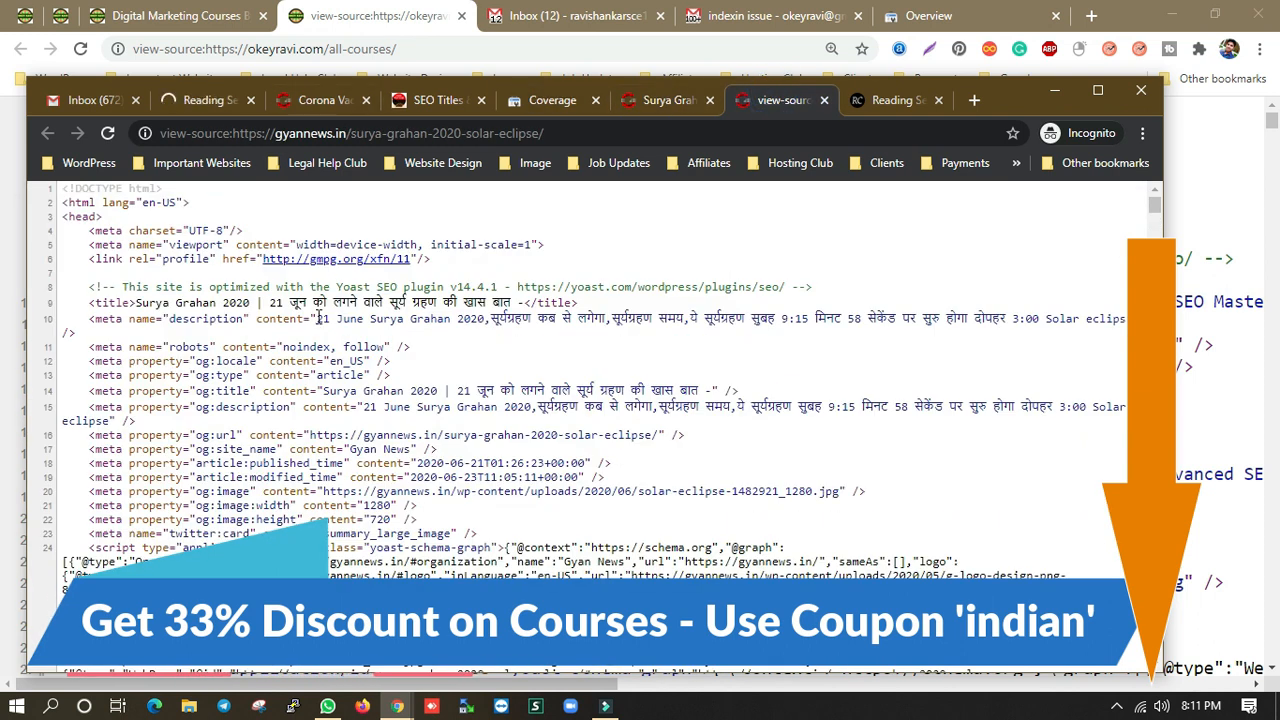
drag(278, 346, 336, 346)
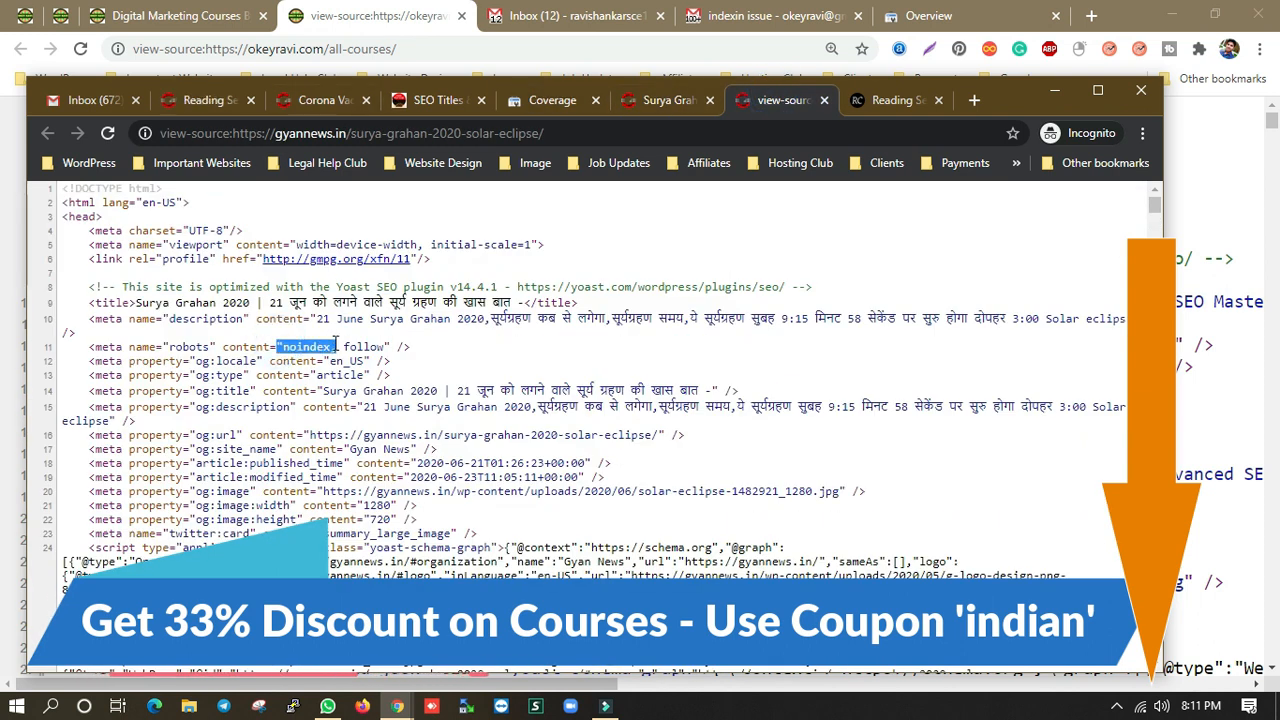
click(108, 133)
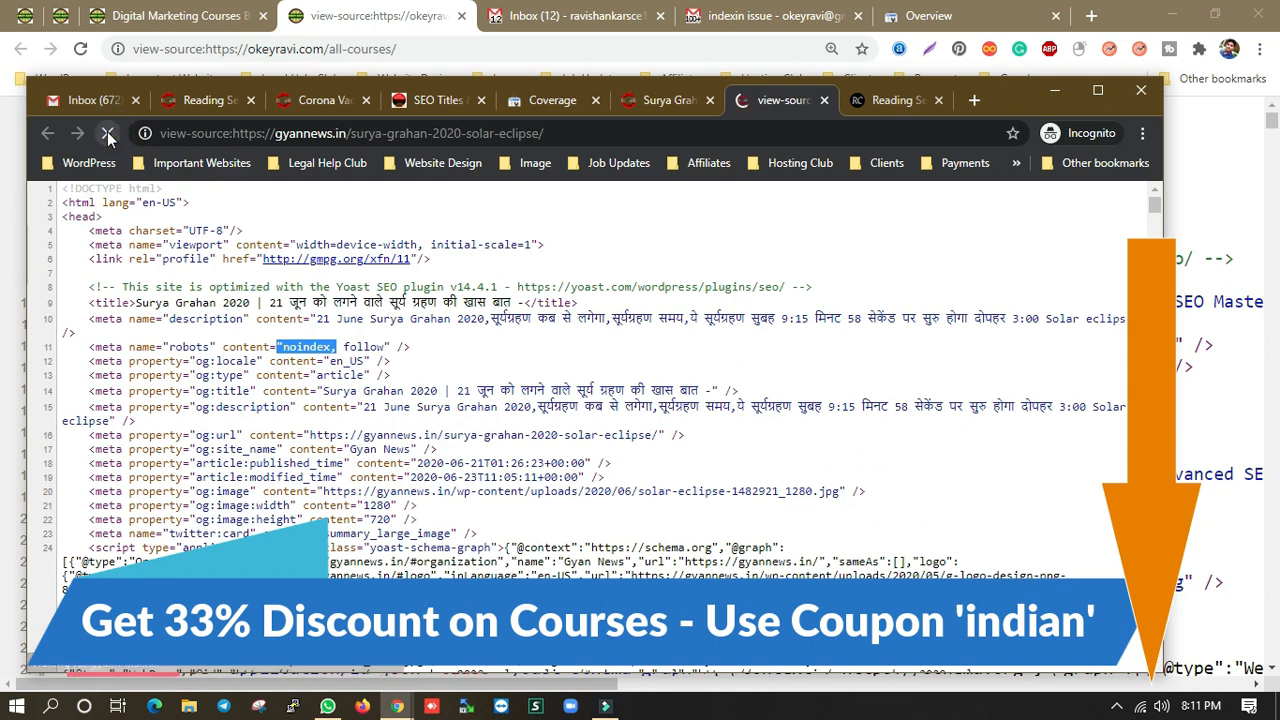
double_click(310, 133)
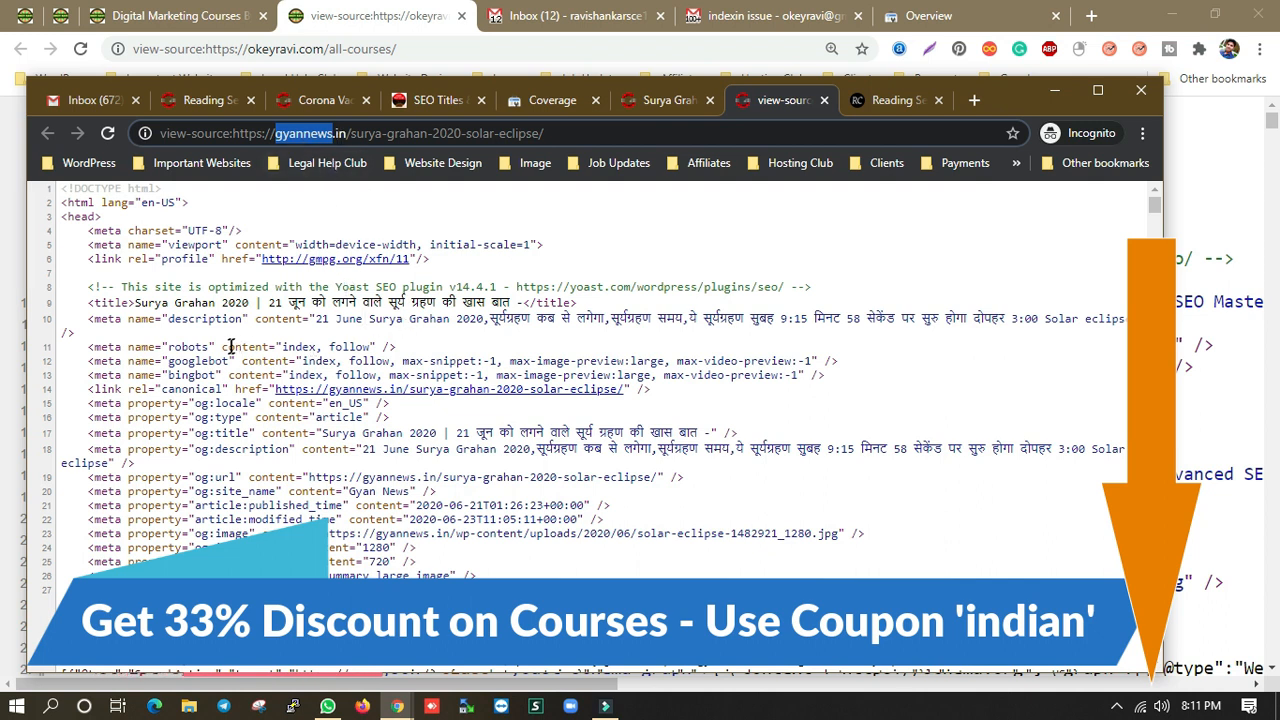
drag(221, 346, 318, 343)
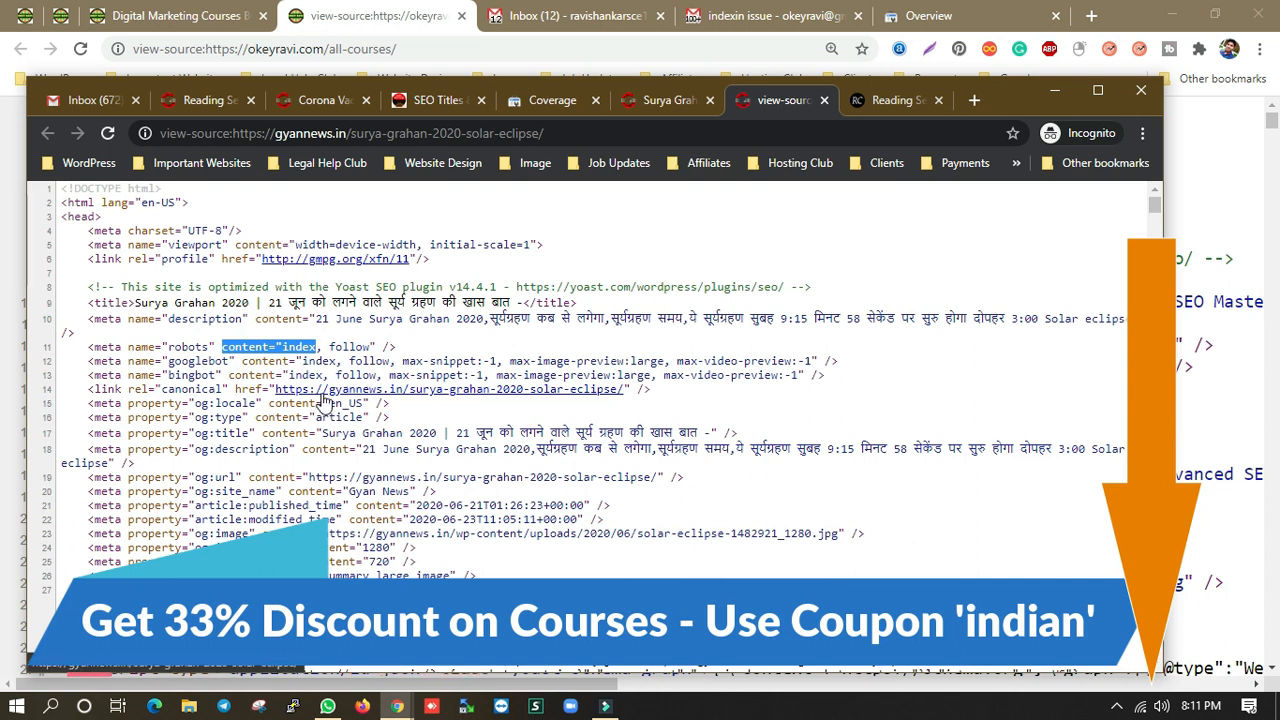
Recheck the Search Engine Visibility option in Gyan News's Reading settings and return to Rank Math's Titles & Meta page
click(199, 102)
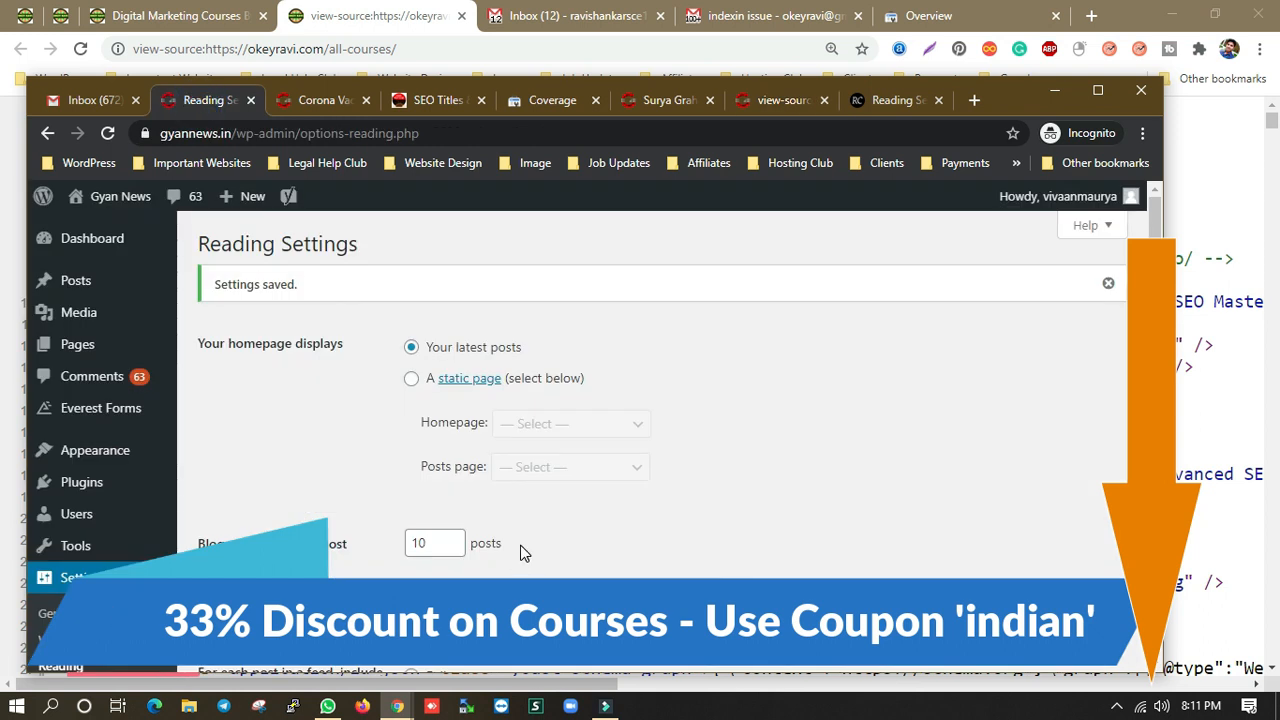
scroll(520, 550, down, 3)
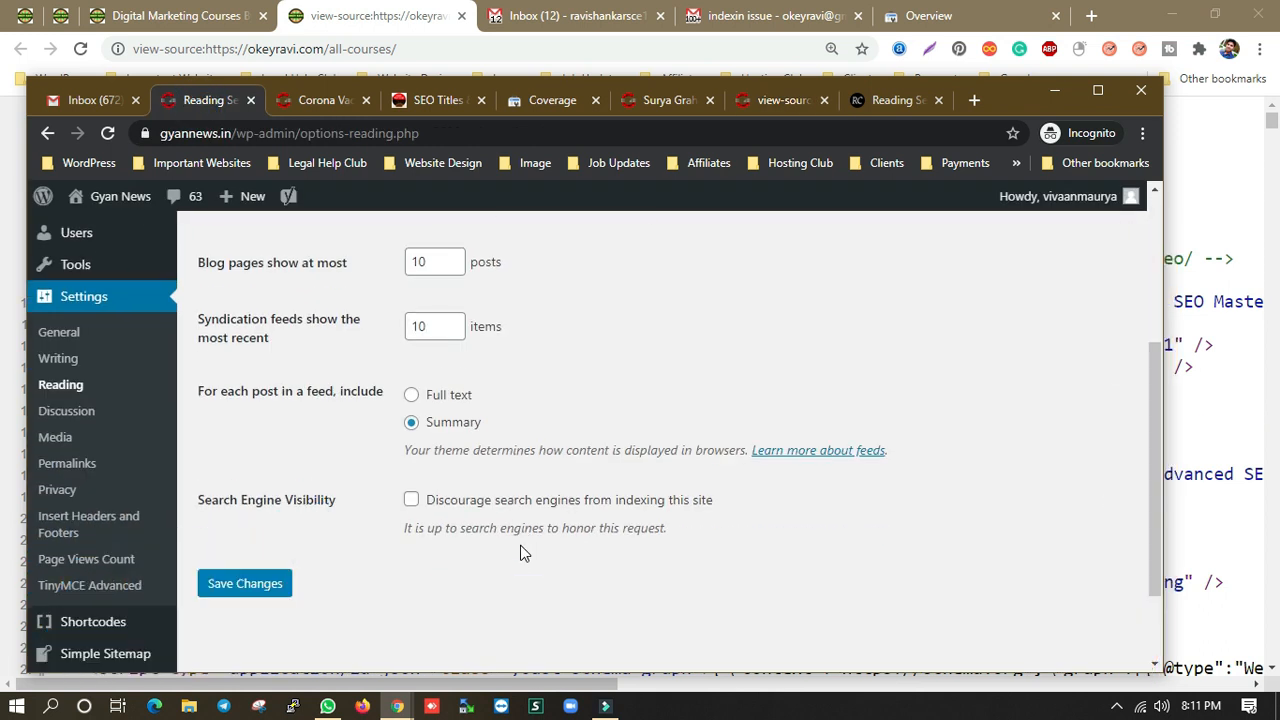
click(440, 101)
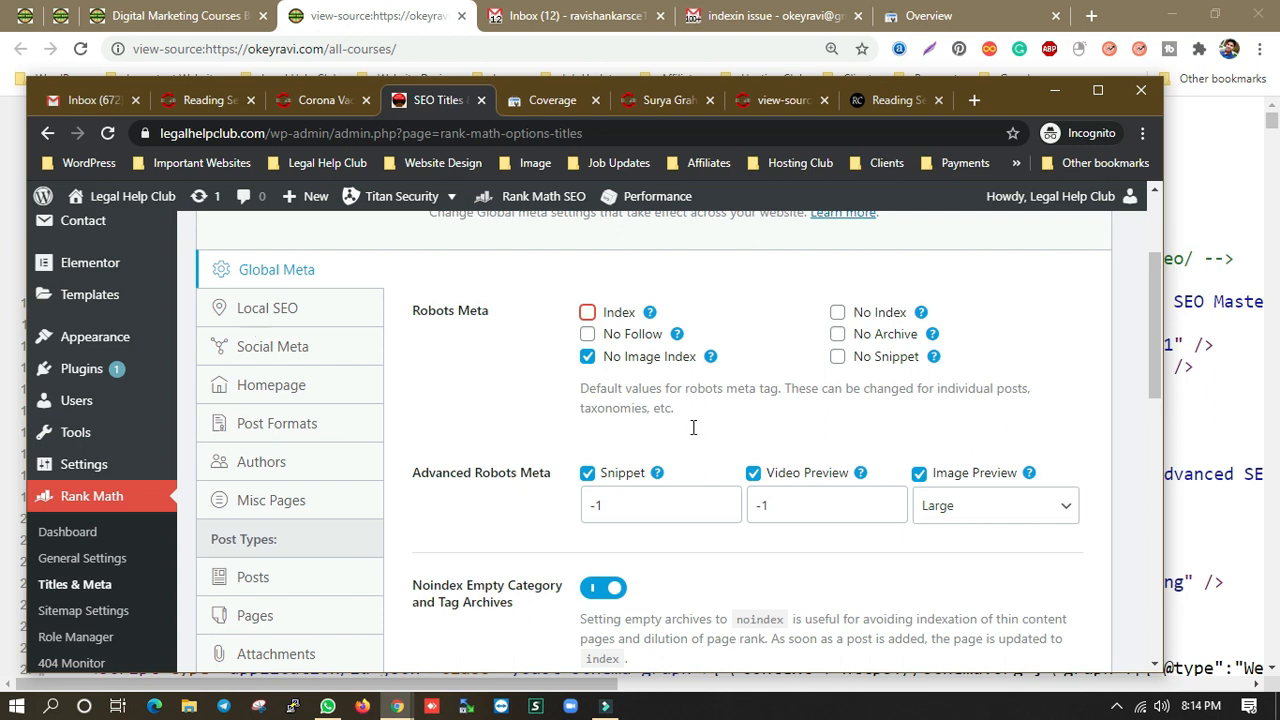
Browse the course listing on okeyravi.com's all-courses page and check the robots meta tag in its page source
click(165, 14)
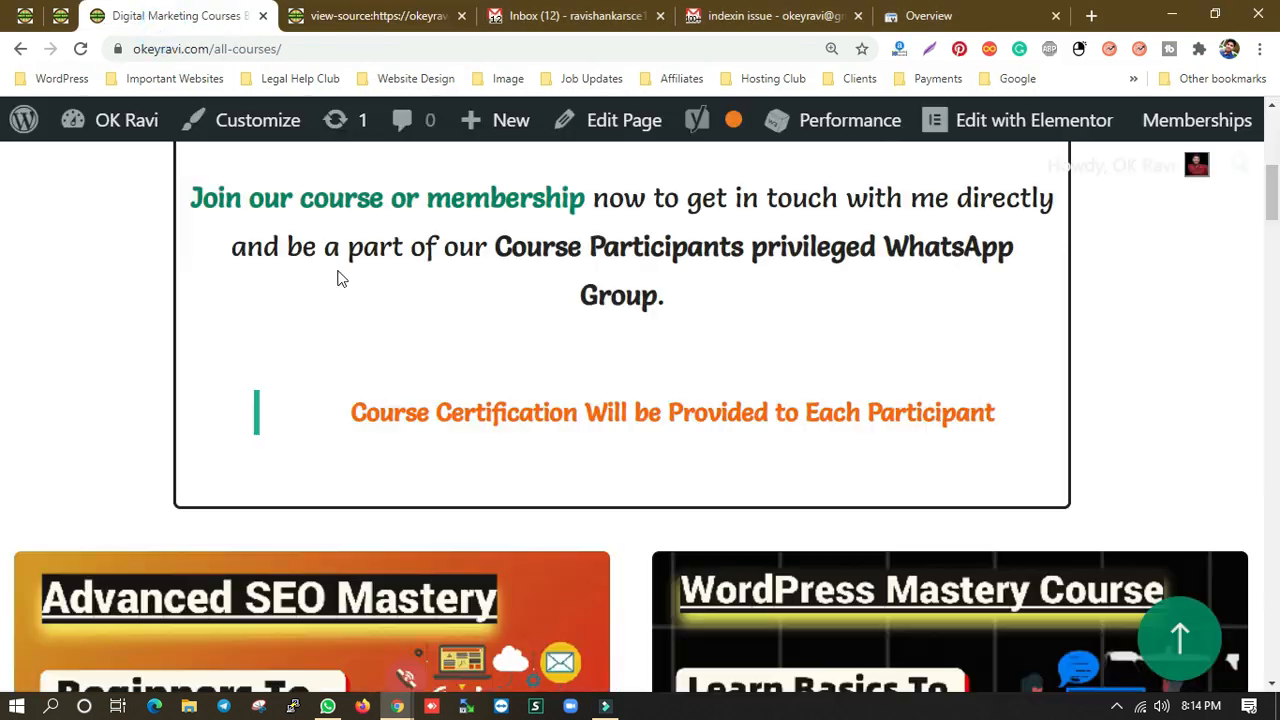
scroll(390, 410, down, 4)
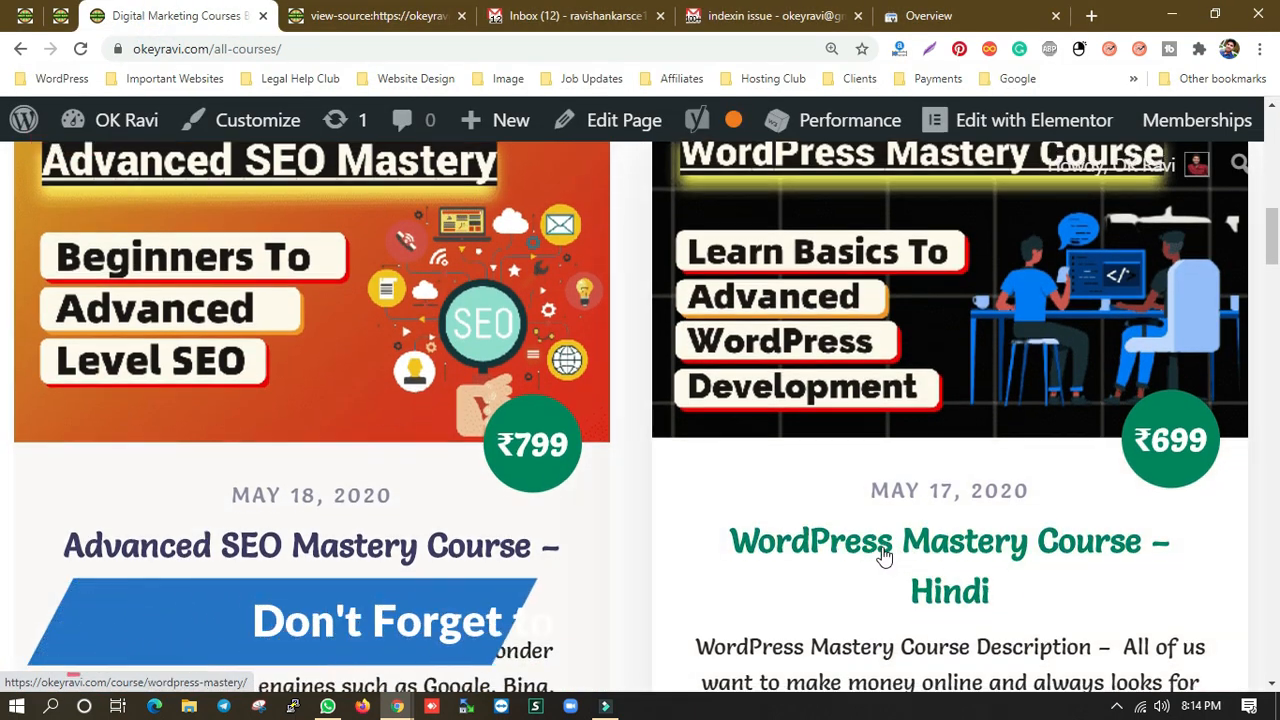
scroll(880, 557, down, 6)
scroll(686, 483, down, 3)
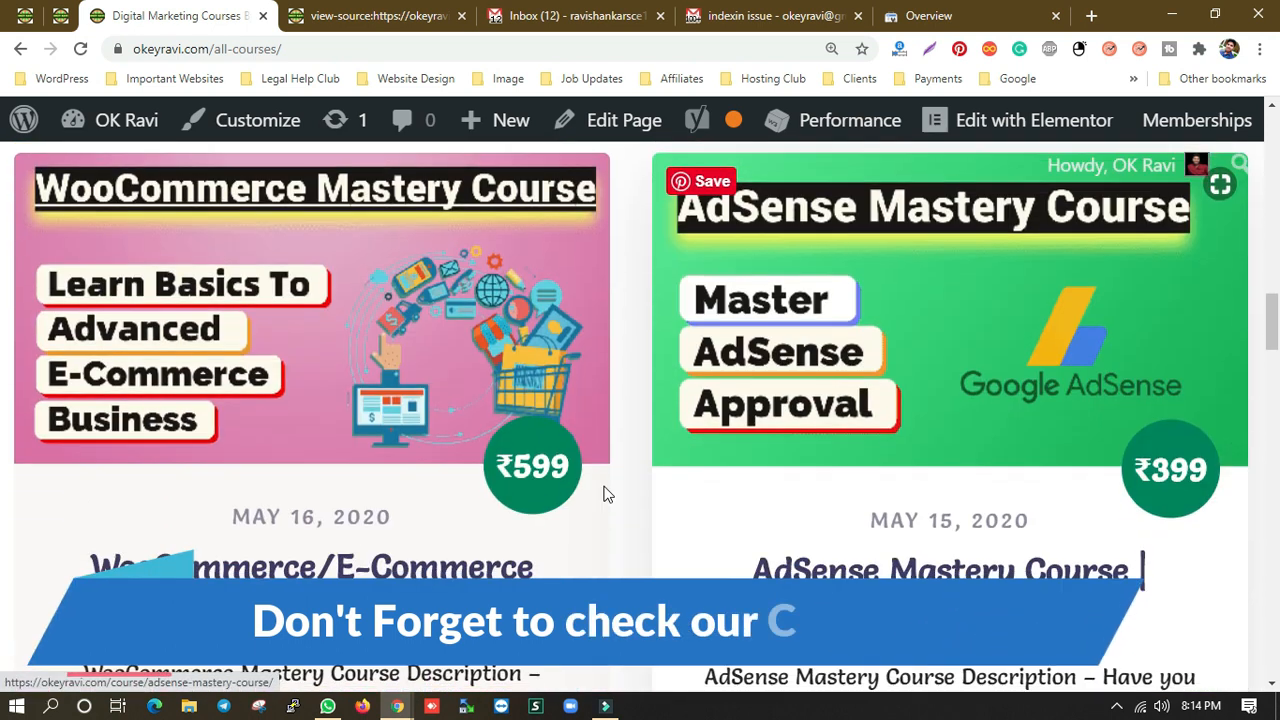
scroll(424, 573, down, 1)
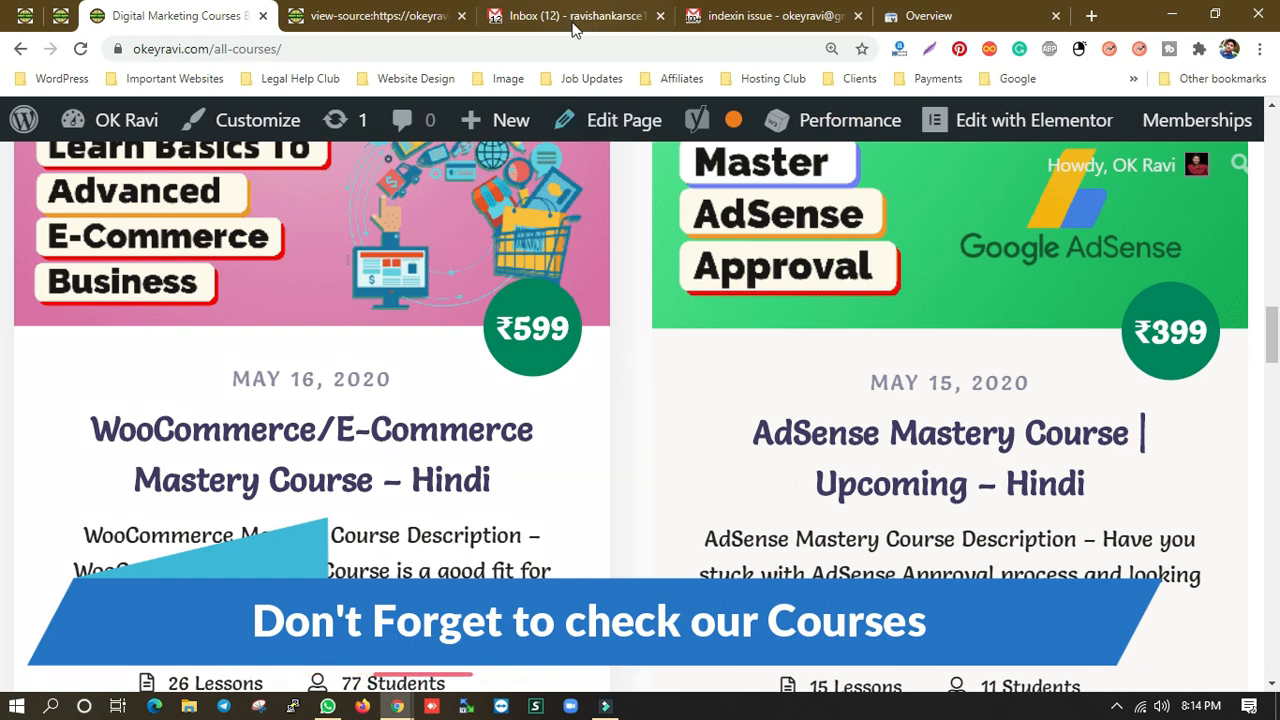
click(360, 15)
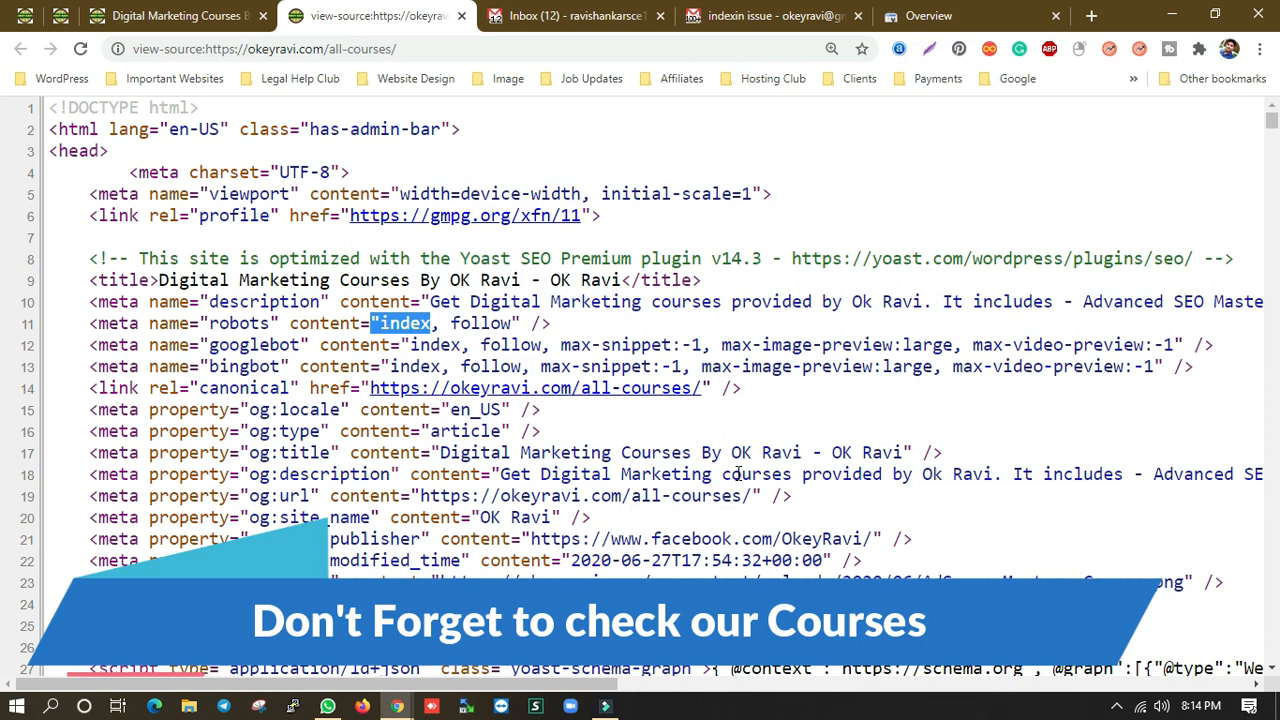
click(450, 325)
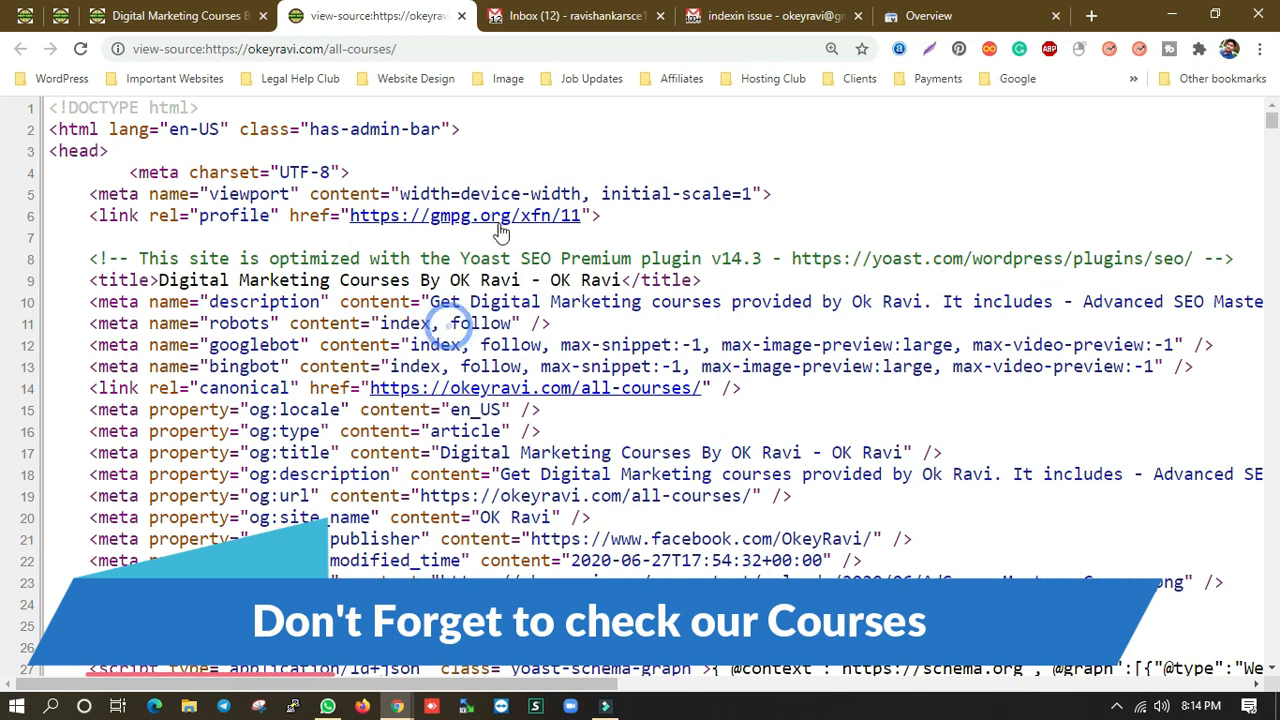
Show the Search Console "Submitted URL marked 'noindex'" report for gyannews.in maximized and review its validation status and example URLs
click(1172, 14)
click(540, 101)
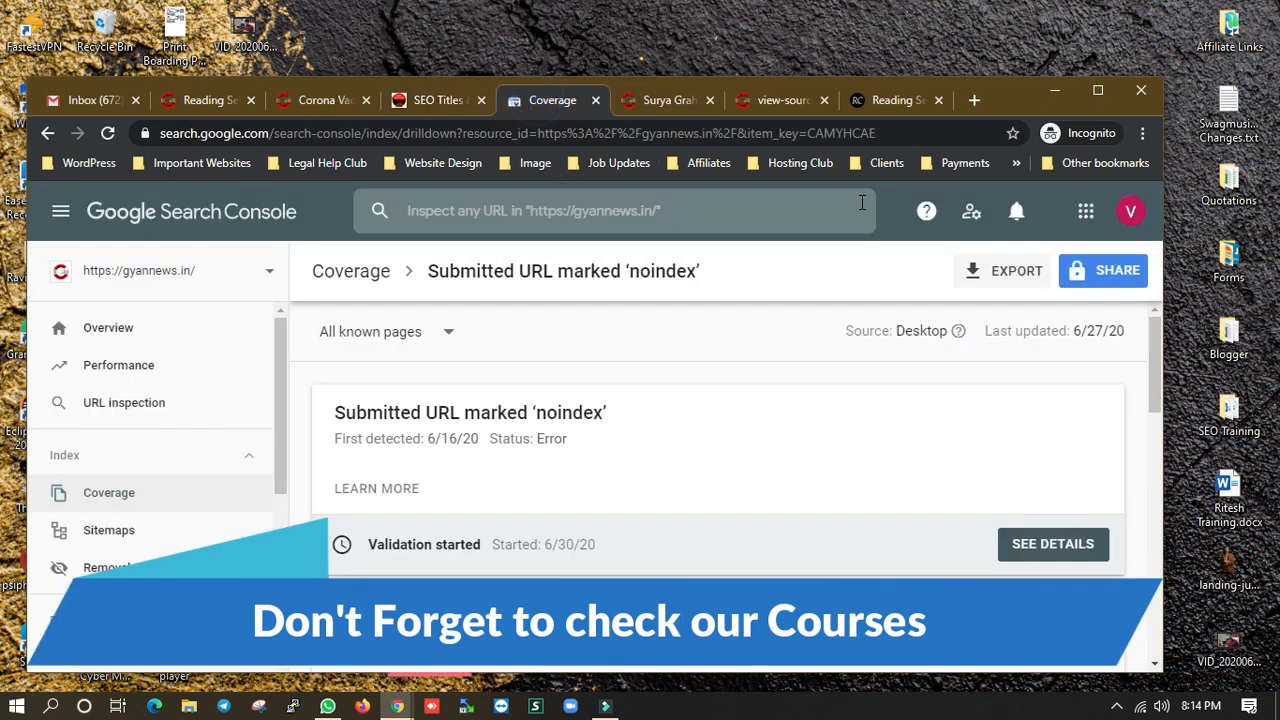
click(1097, 91)
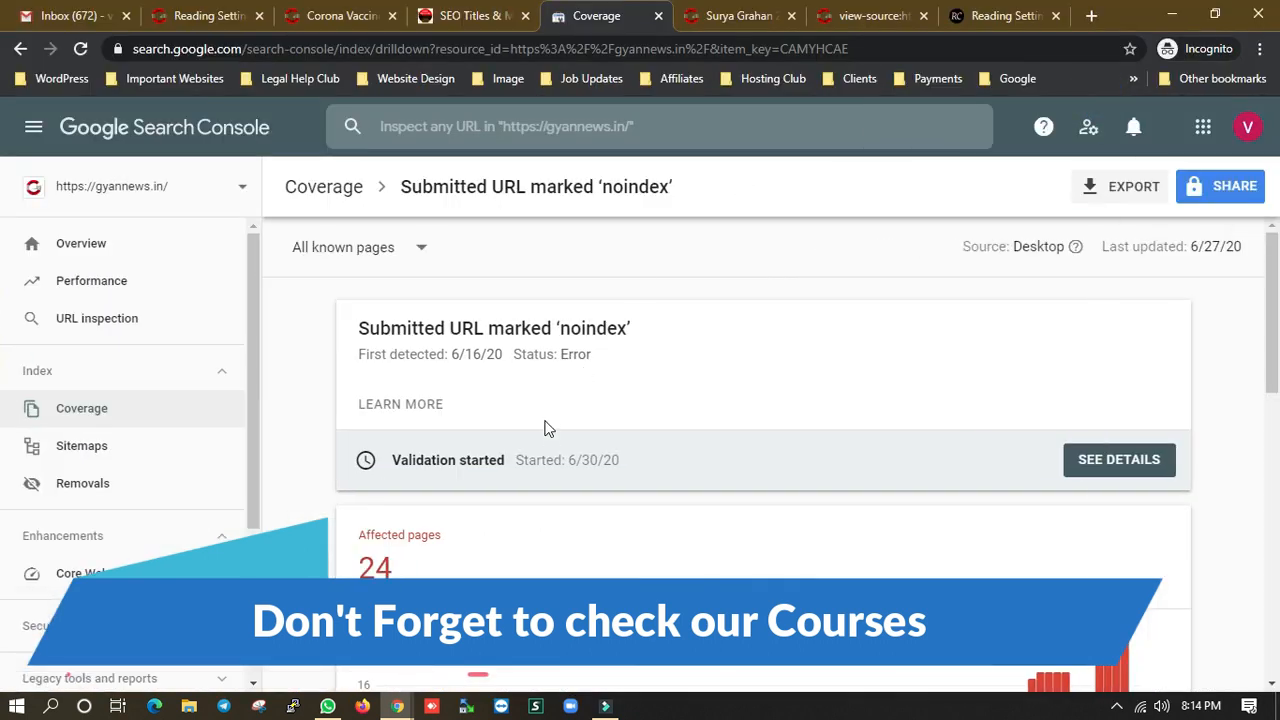
drag(395, 460, 506, 459)
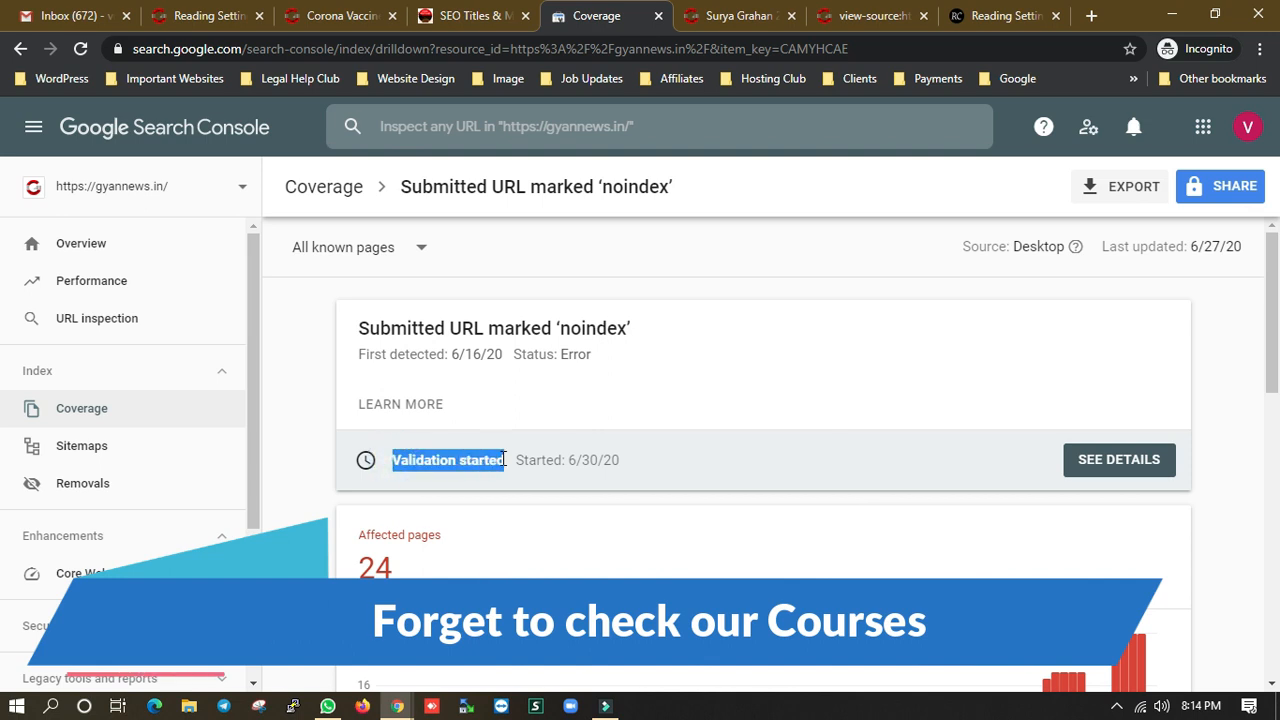
scroll(615, 482, down, 3)
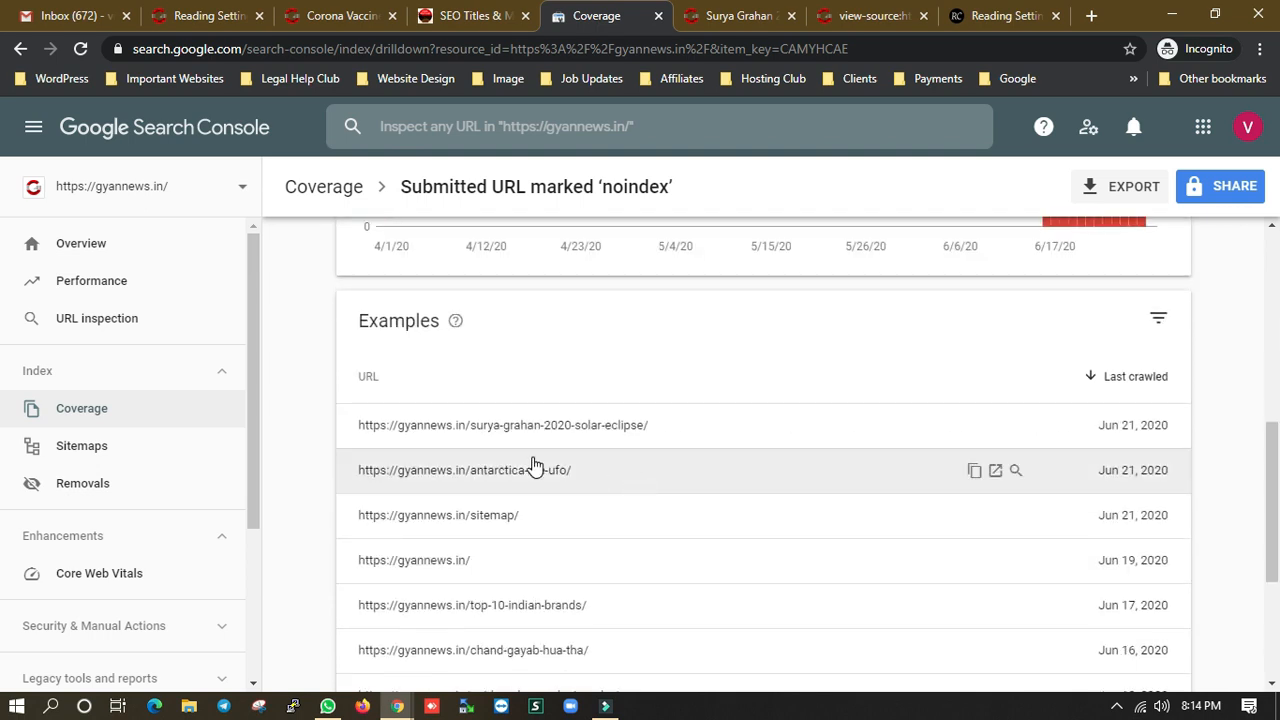
scroll(535, 465, down, 3)
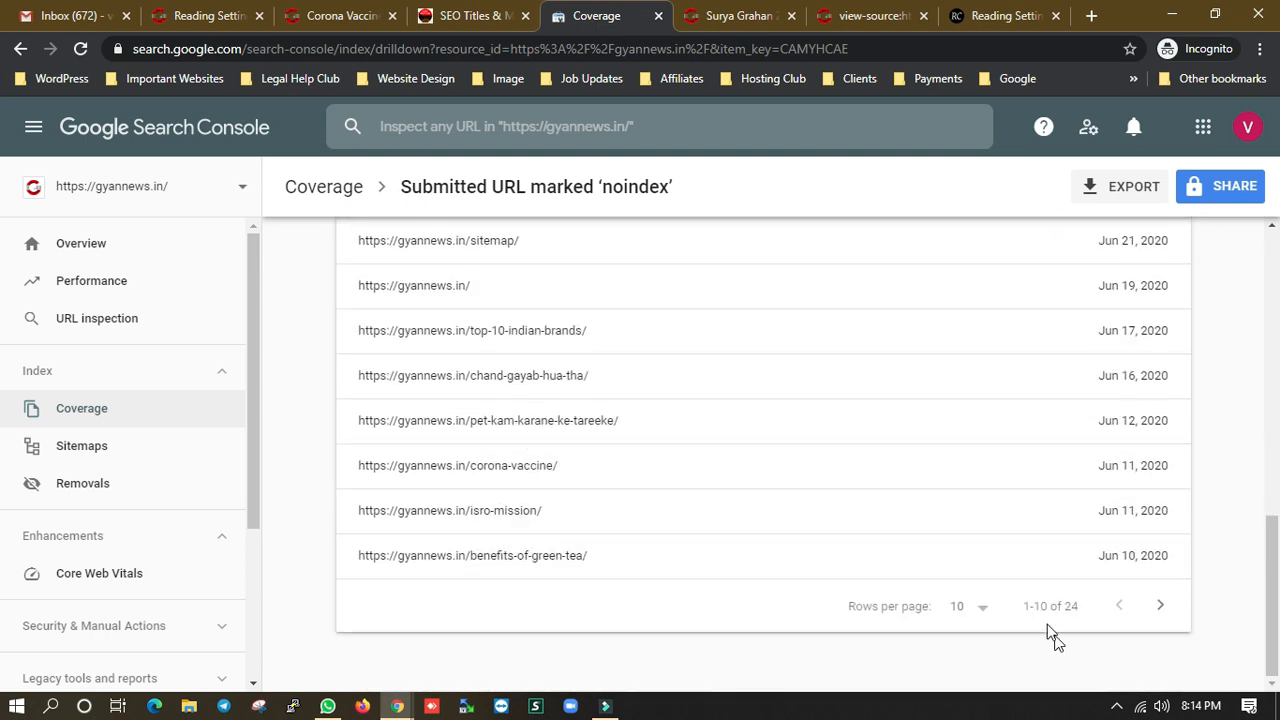
scroll(772, 490, up, 8)
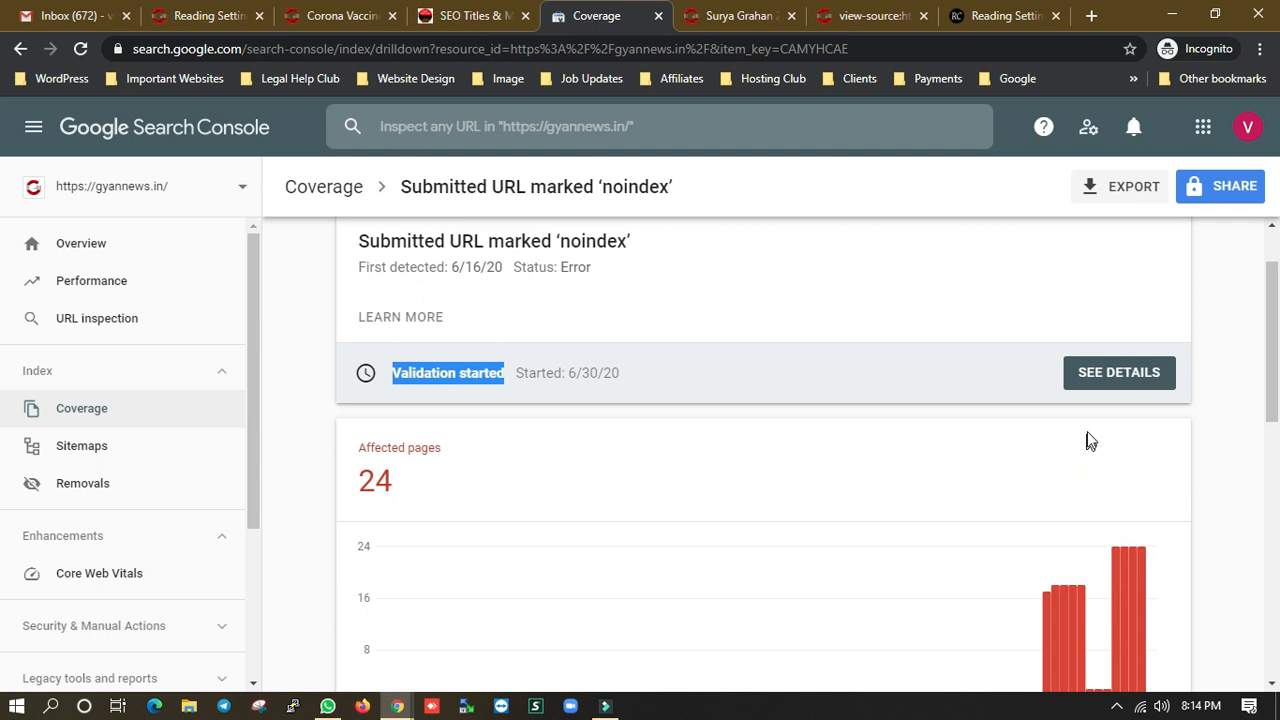
Open the validation details of the noindex error and review the Failed and Pending URL lists
click(1116, 376)
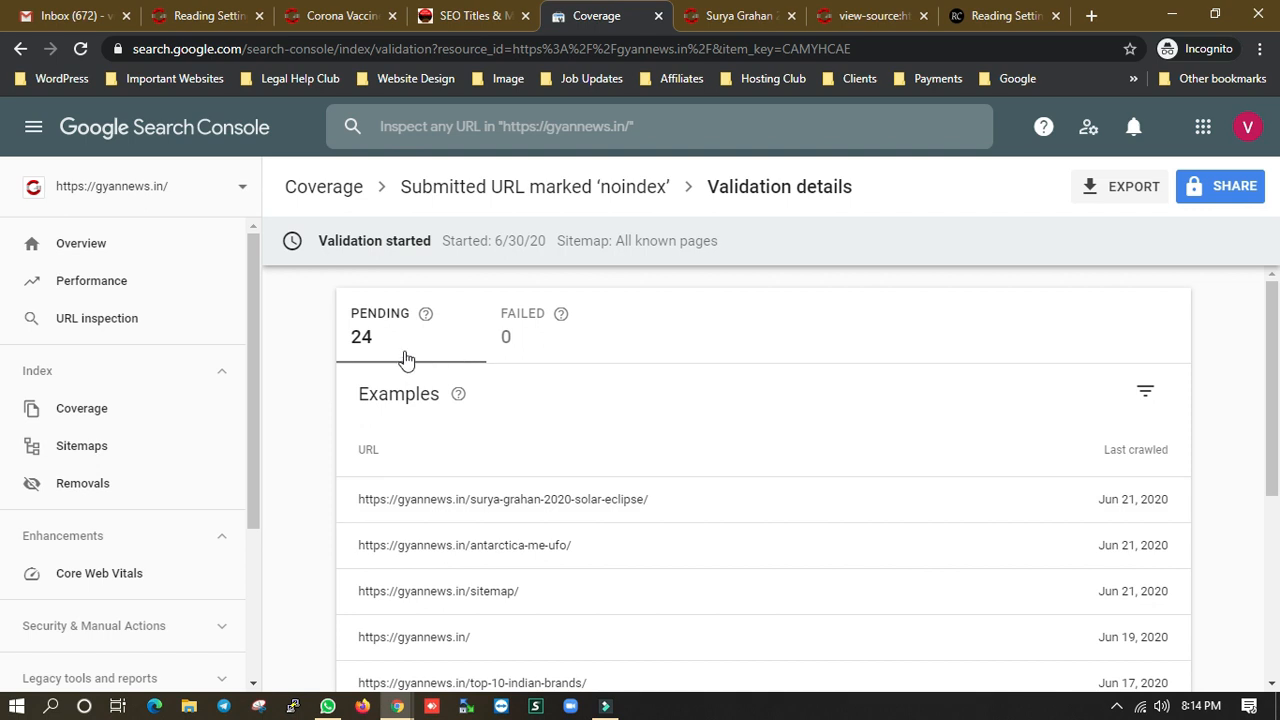
click(523, 338)
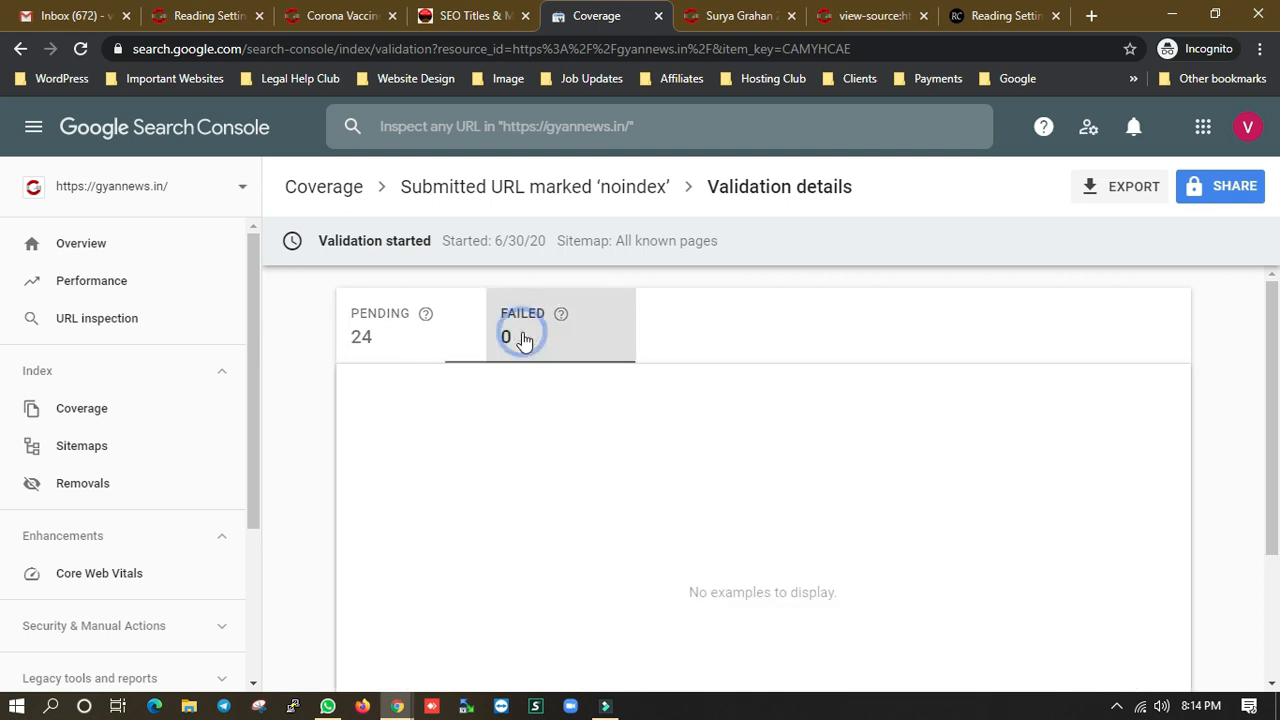
click(381, 341)
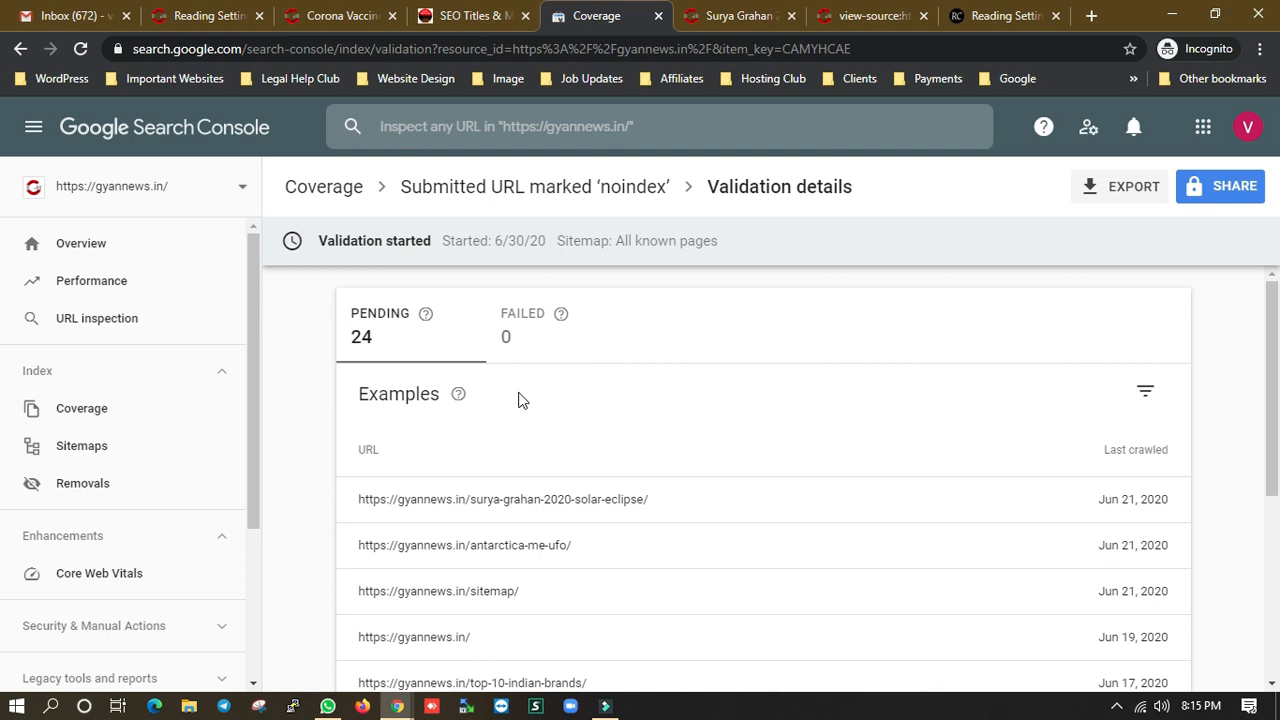
scroll(590, 398, down, 5)
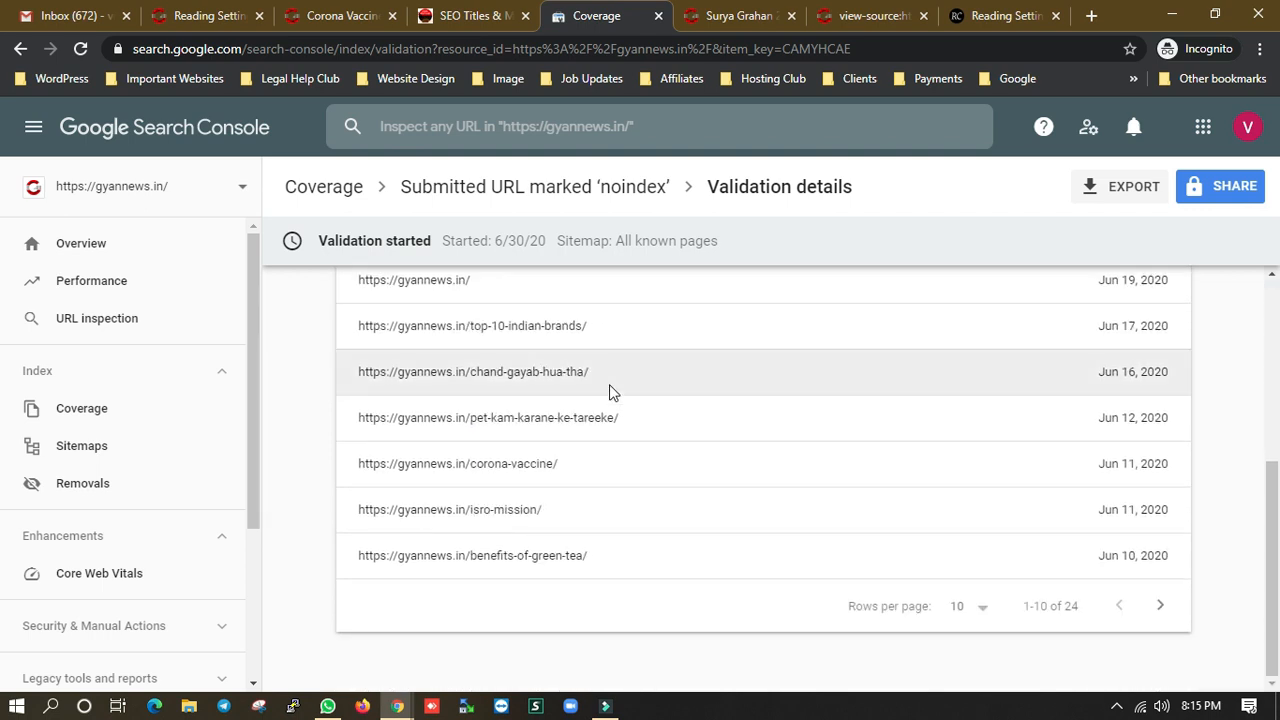
scroll(612, 392, up, 3)
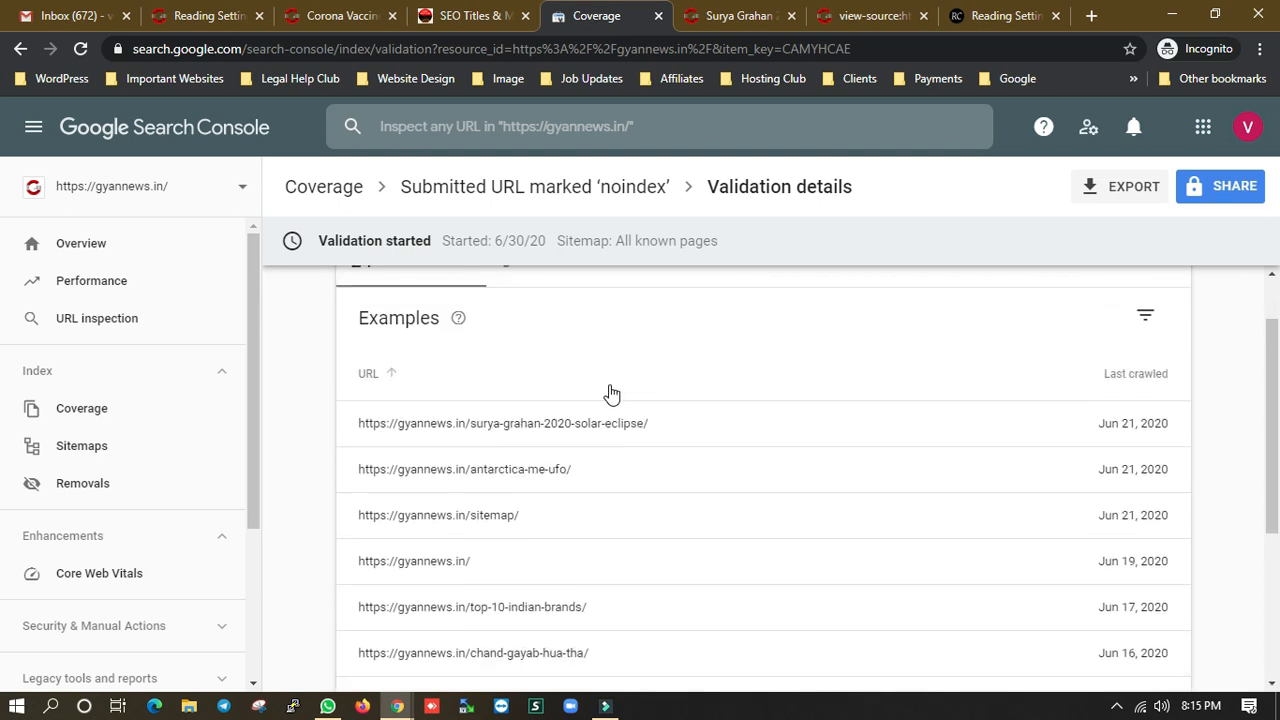